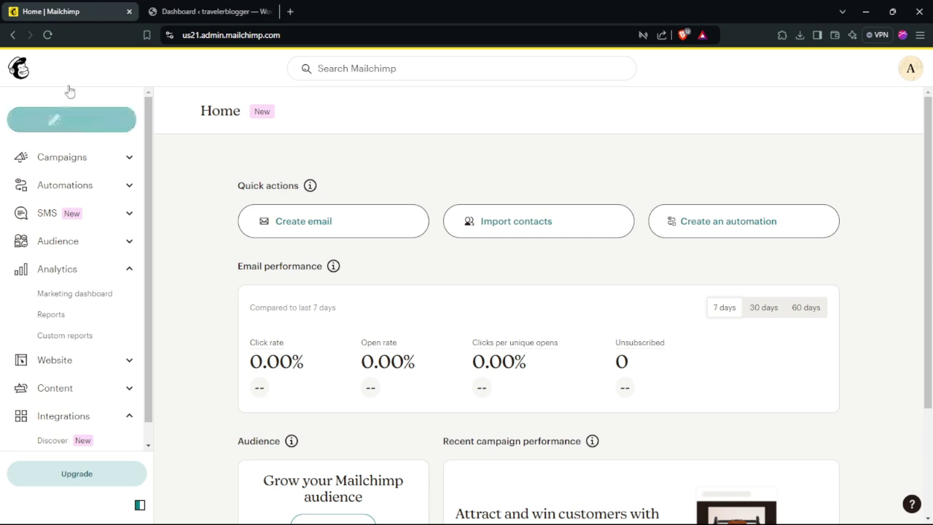
# Open the API keys page in the Mailchimp account's profile settings
pyautogui.click(911, 70)
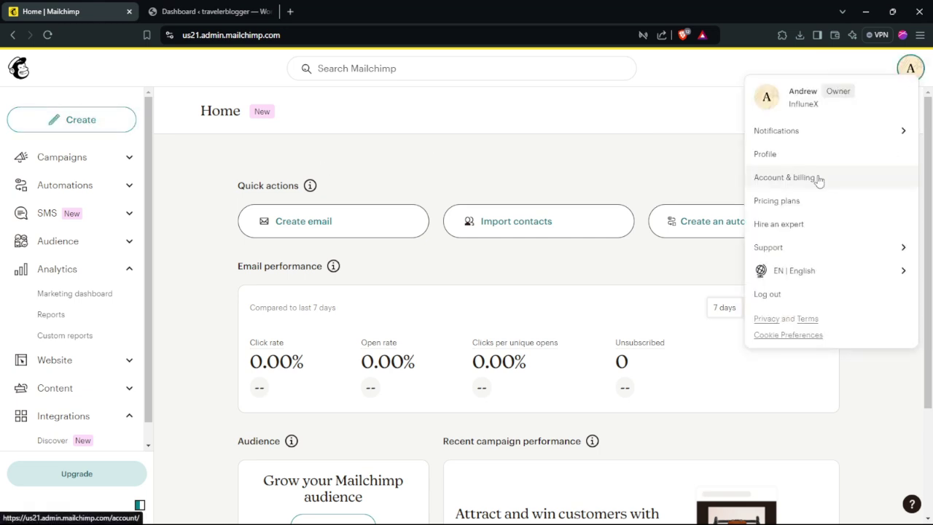
pyautogui.click(799, 159)
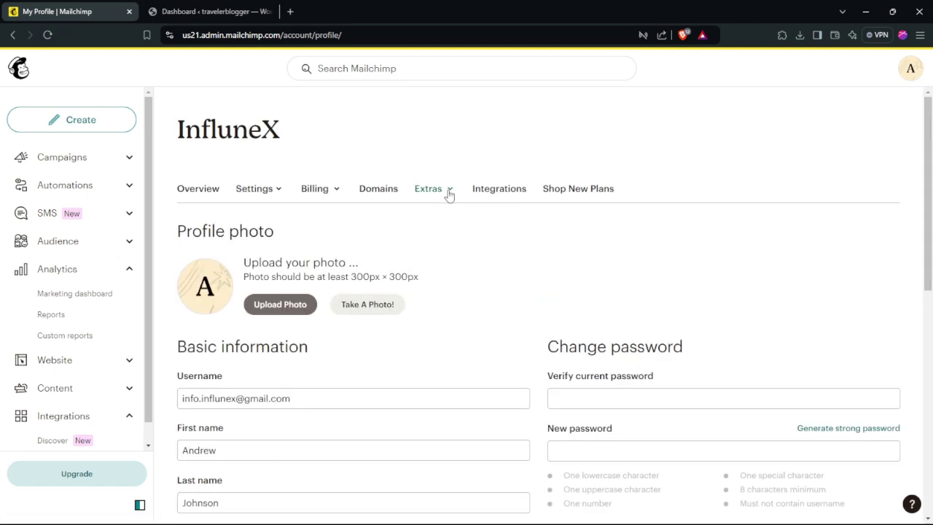
pyautogui.click(458, 201)
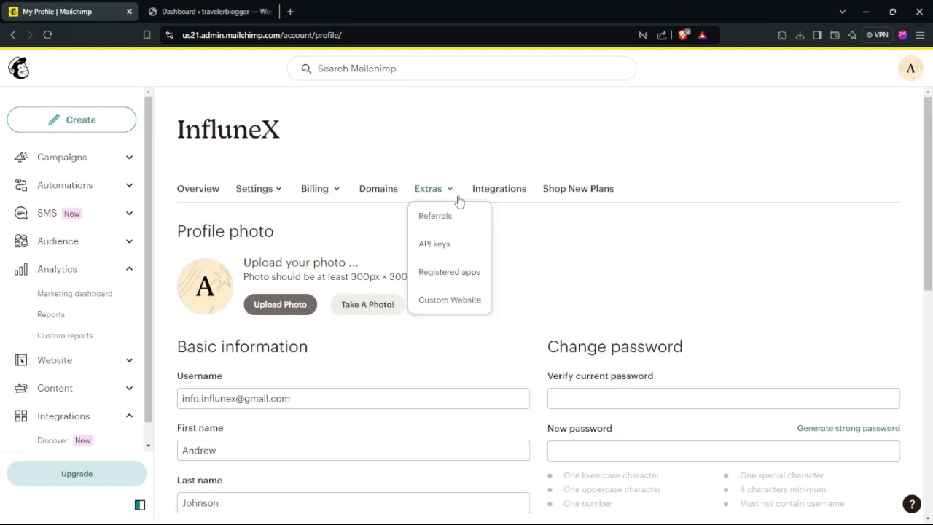
pyautogui.click(428, 246)
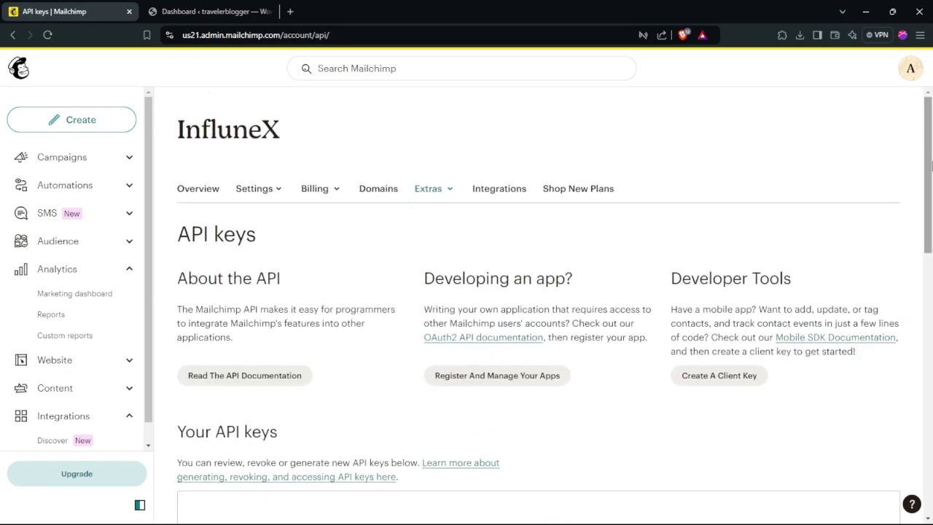
# Generate a new API key named "Influnex", copy it to the clipboard and finish the key creation
pyautogui.scroll(-2, 930, 228)
pyautogui.scroll(-3, 930, 229)
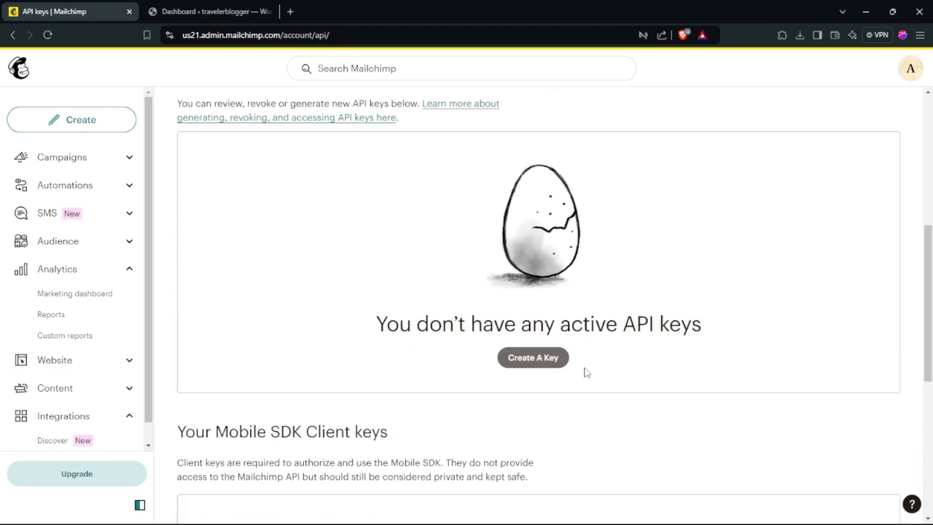
pyautogui.click(531, 358)
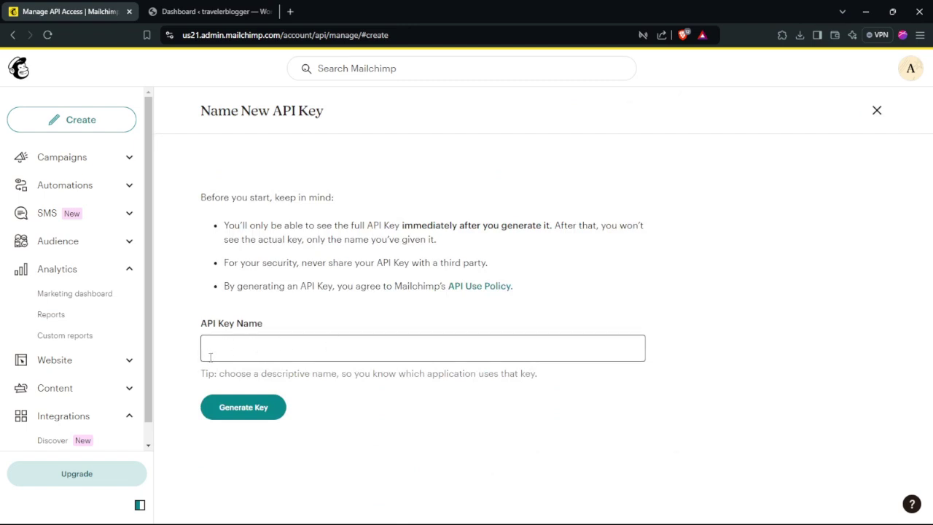
pyautogui.click(250, 357)
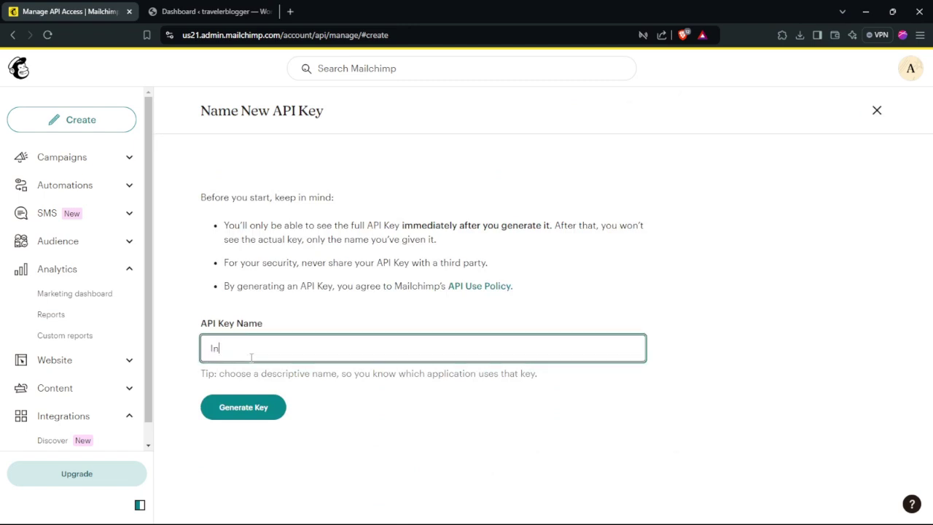
pyautogui.write('Influnex')
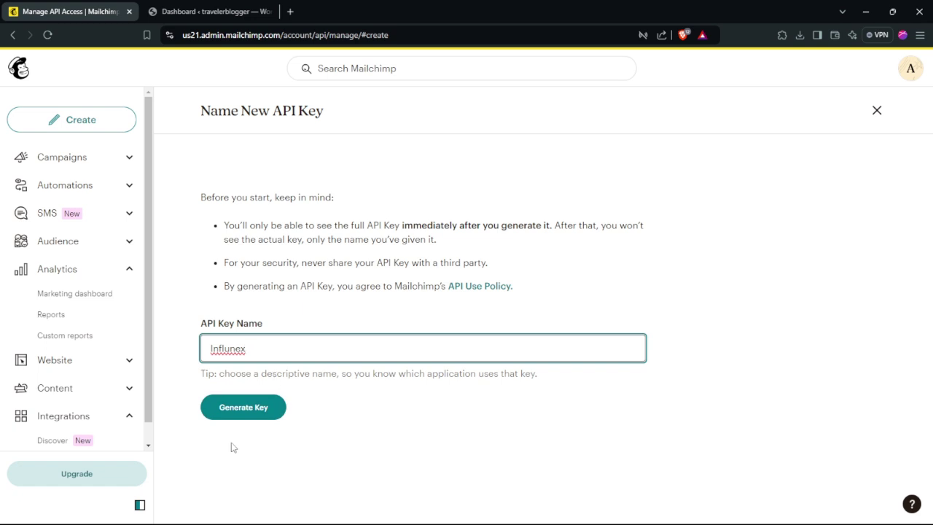
pyautogui.click(252, 408)
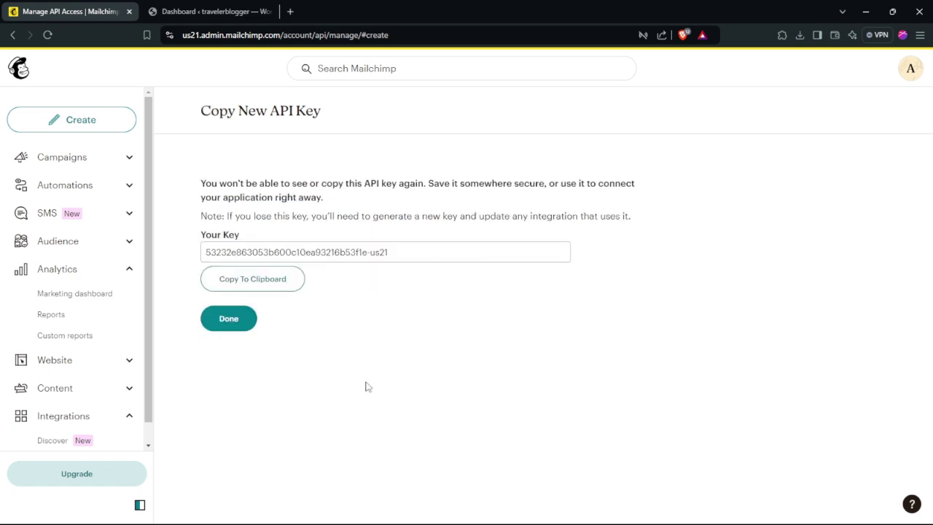
pyautogui.click(239, 290)
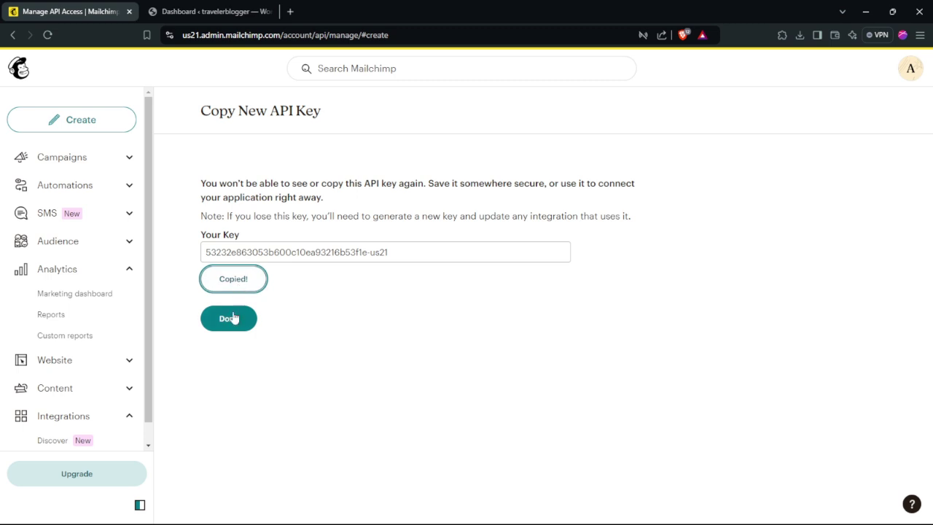
pyautogui.click(226, 326)
# Switch to the WordPress dashboard and search for new plugins with the keyword "mailchimp wp"
pyautogui.hotkey('ctrl', 'Tab')
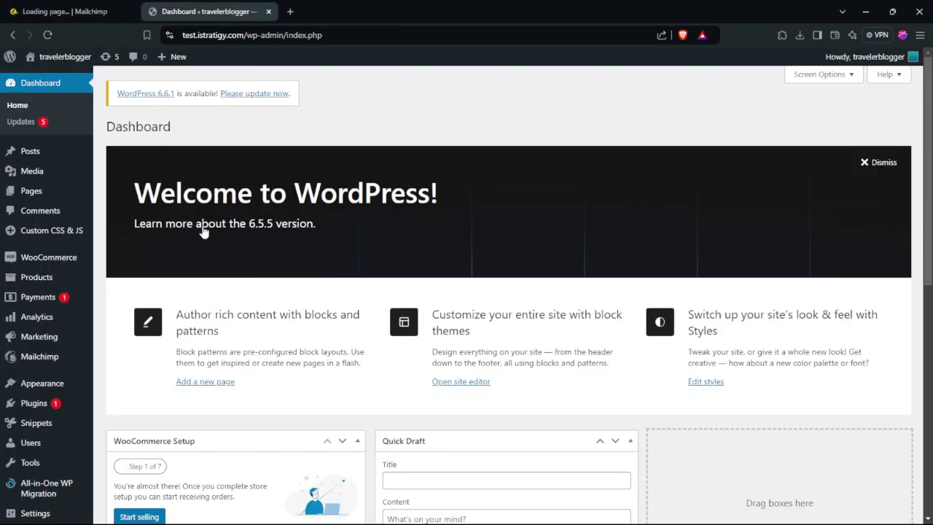
pyautogui.moveTo(44, 434)
pyautogui.moveTo(40, 403)
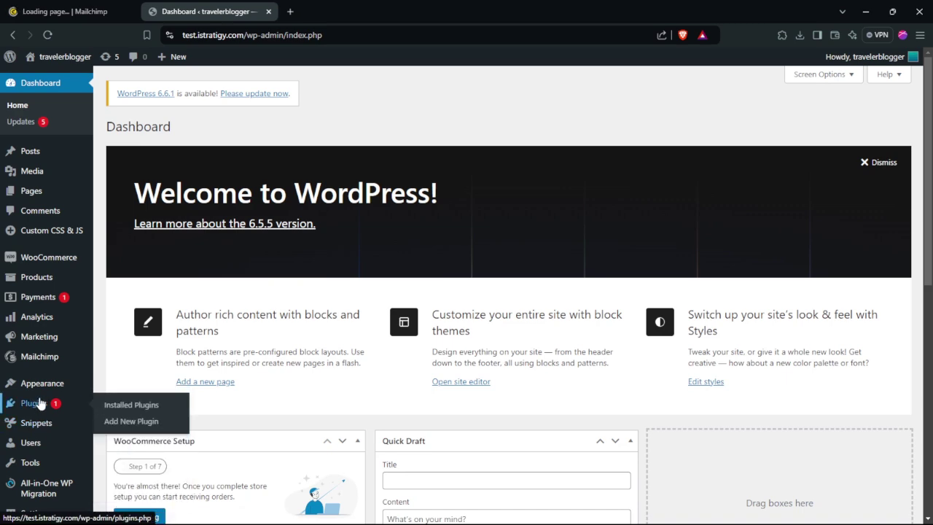
pyautogui.click(116, 421)
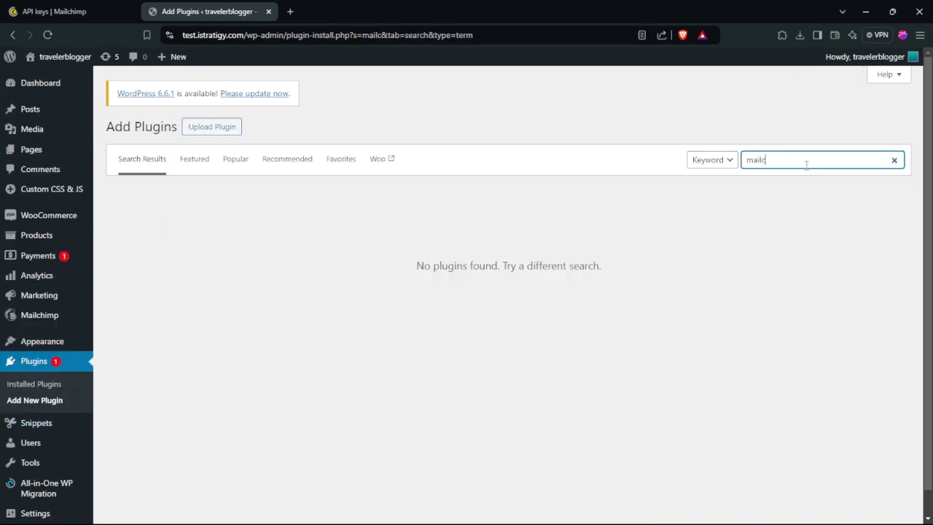
pyautogui.write('ma')
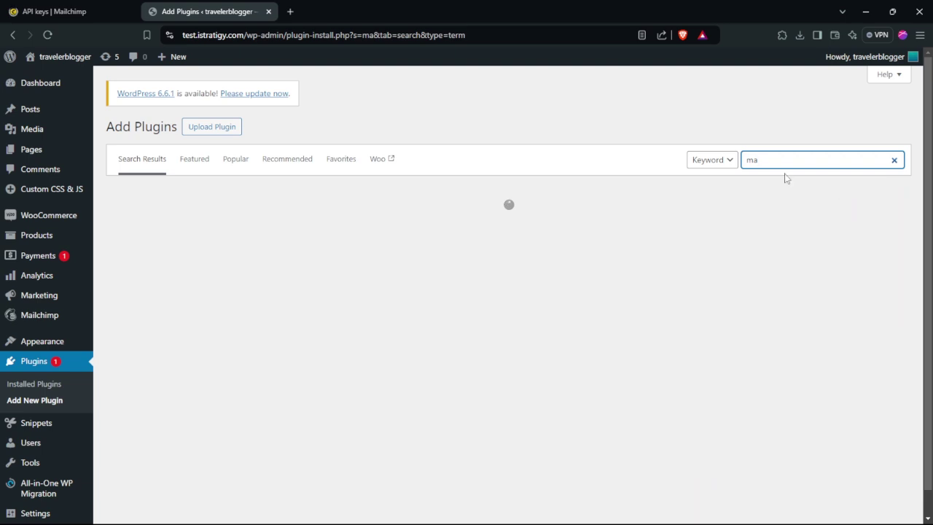
pyautogui.doubleClick(801, 155)
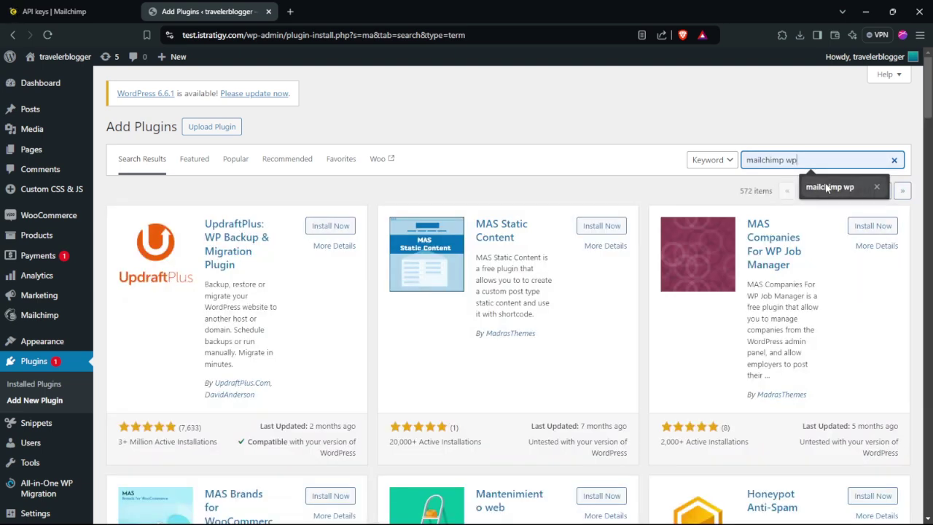
pyautogui.click(809, 182)
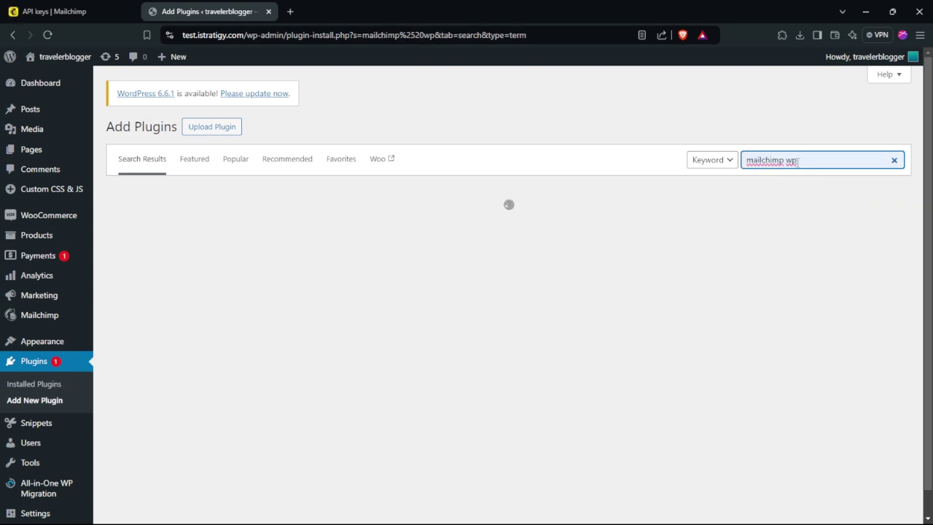
pyautogui.moveTo(747, 160); pyautogui.dragTo(814, 159)
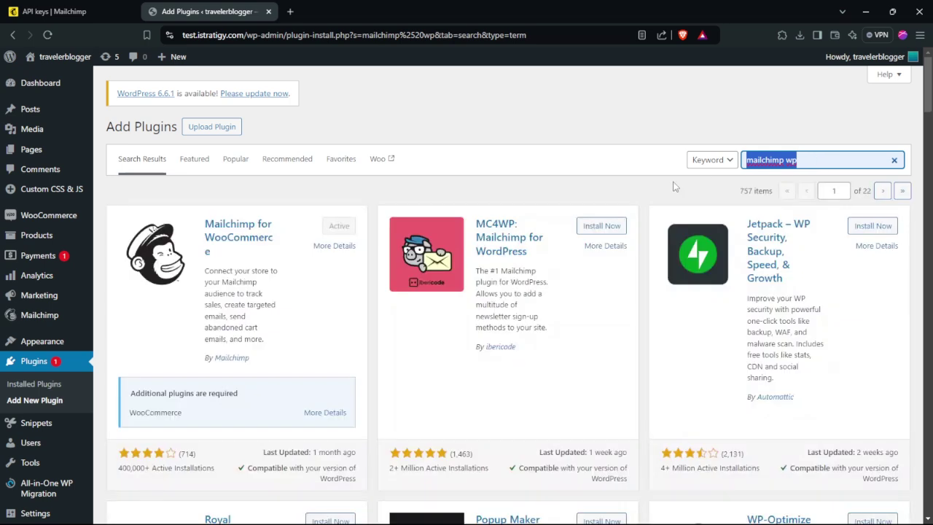
# Install and activate the "MC4WP: Mailchimp for WordPress" plugin
pyautogui.click(550, 99)
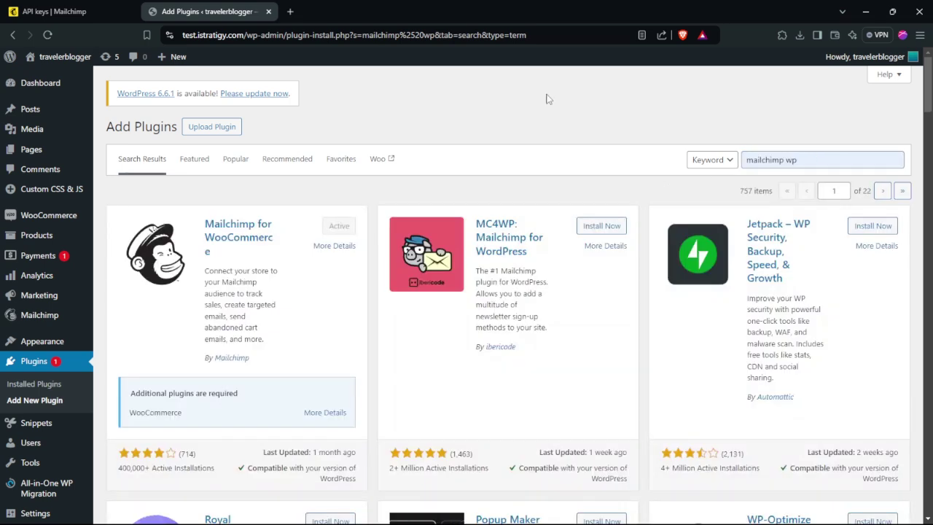
pyautogui.click(600, 227)
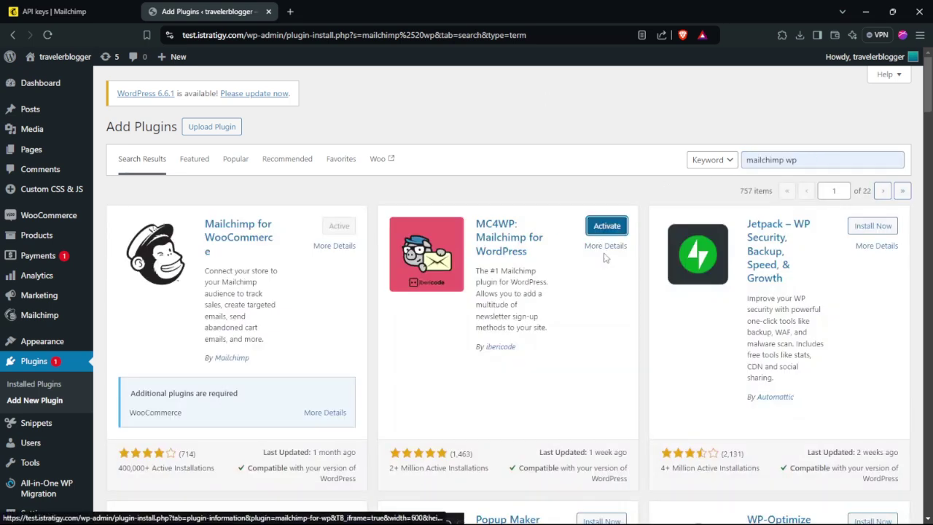
pyautogui.click(603, 227)
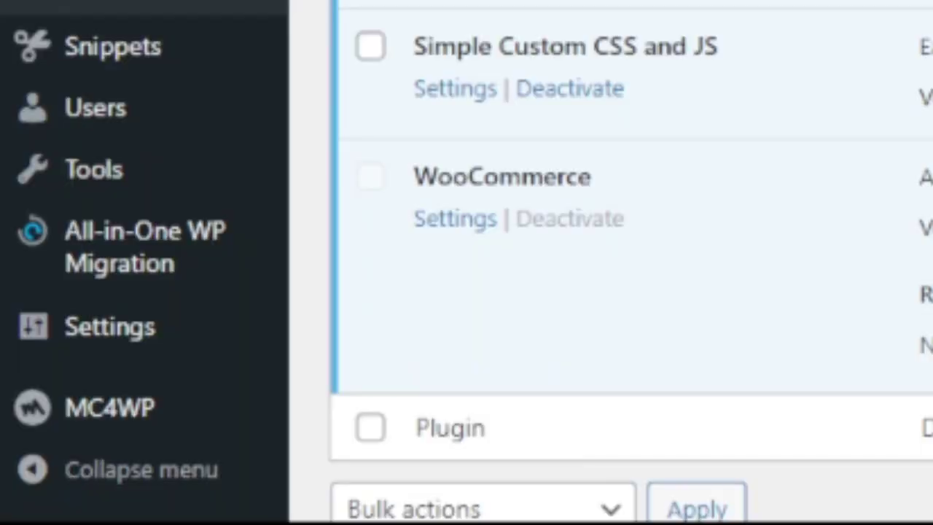
# Paste the copied Mailchimp API key into the MC4WP API settings, save the changes and check the connection status
pyautogui.moveTo(99, 396)
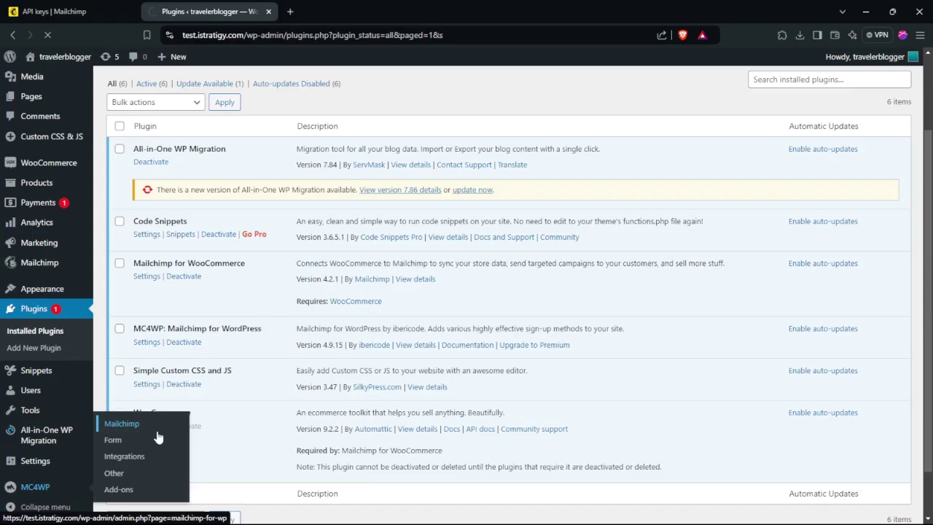
pyautogui.click(379, 213)
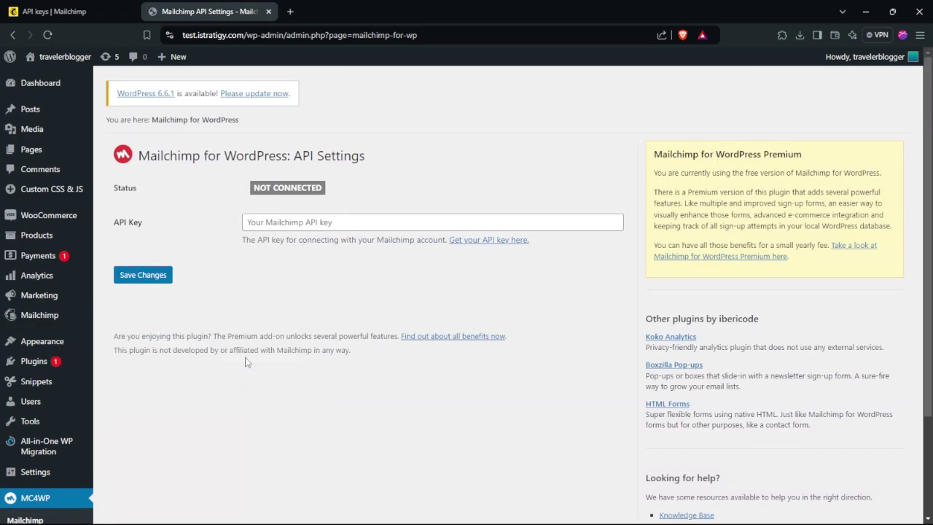
pyautogui.click(280, 221)
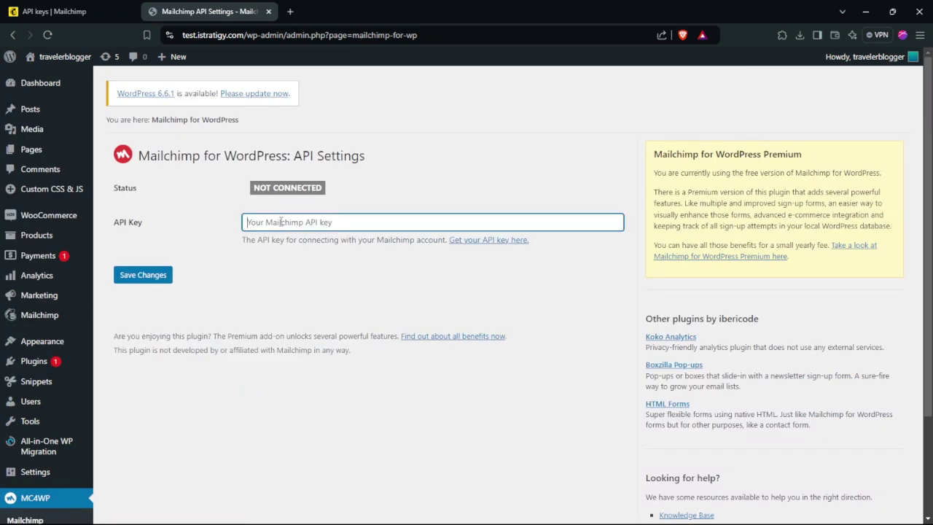
pyautogui.hotkey('ctrl', 'v')
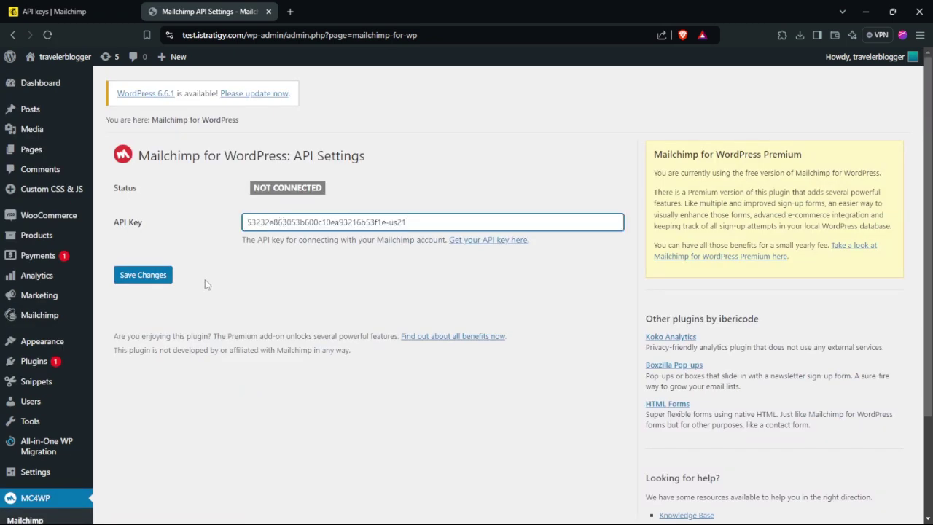
pyautogui.click(128, 277)
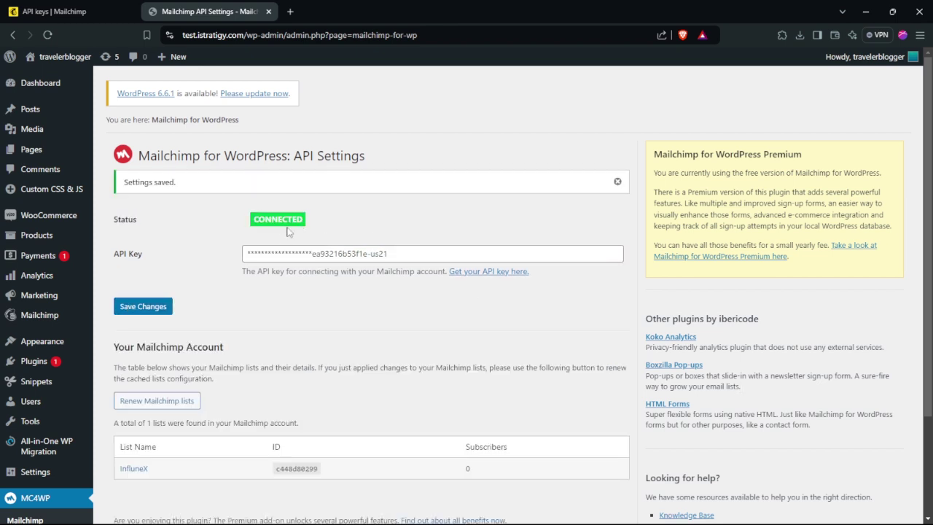
pyautogui.moveTo(115, 217); pyautogui.dragTo(350, 224)
pyautogui.click(356, 223)
# Add a new MC4WP form named "influnex" that subscribes to the InfluneX list
pyautogui.scroll(-3, 720, 233)
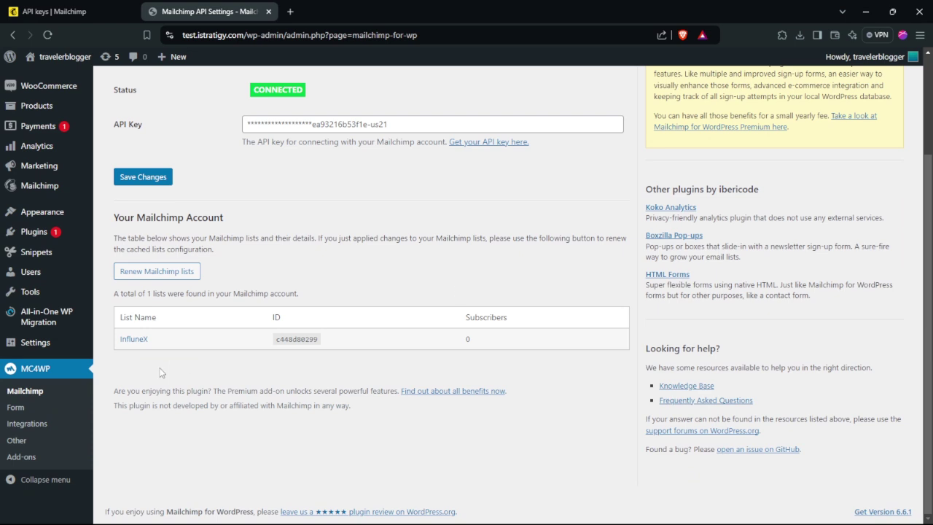
pyautogui.click(18, 408)
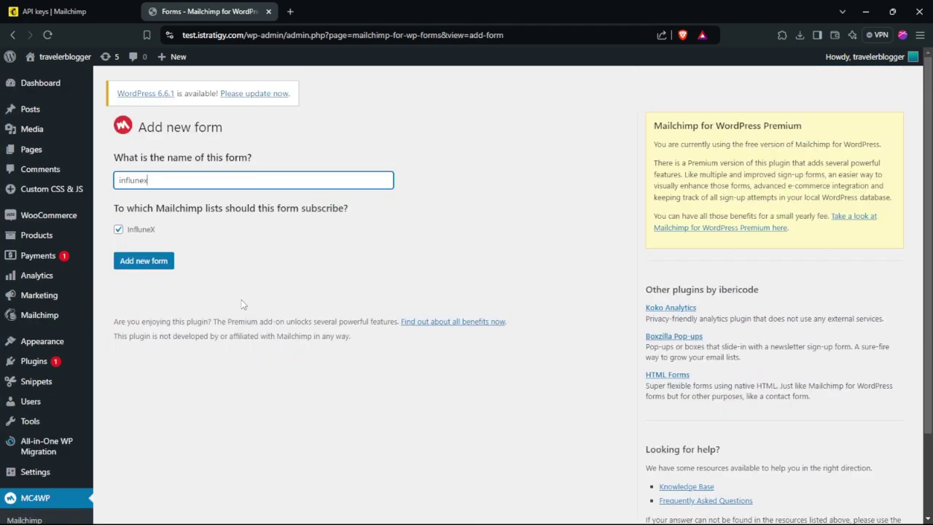
pyautogui.doubleClick(115, 182)
pyautogui.click(198, 259)
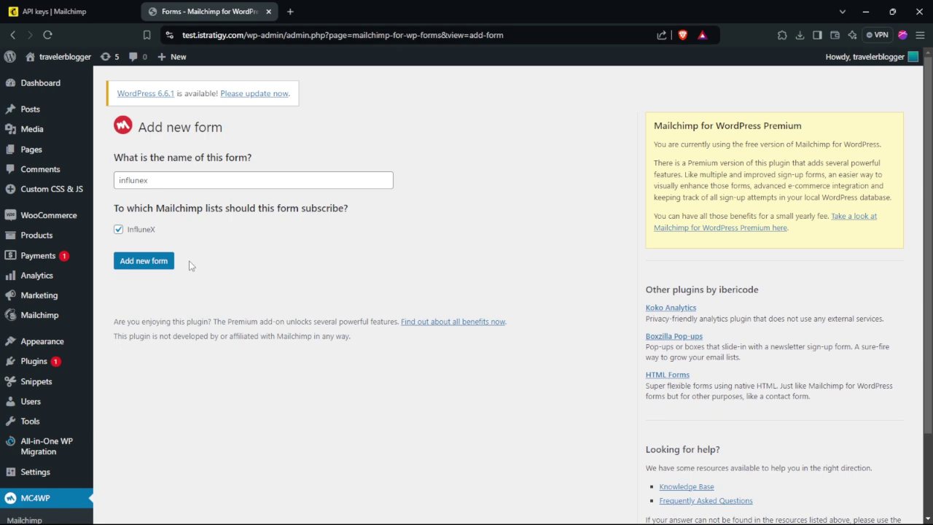
pyautogui.click(133, 270)
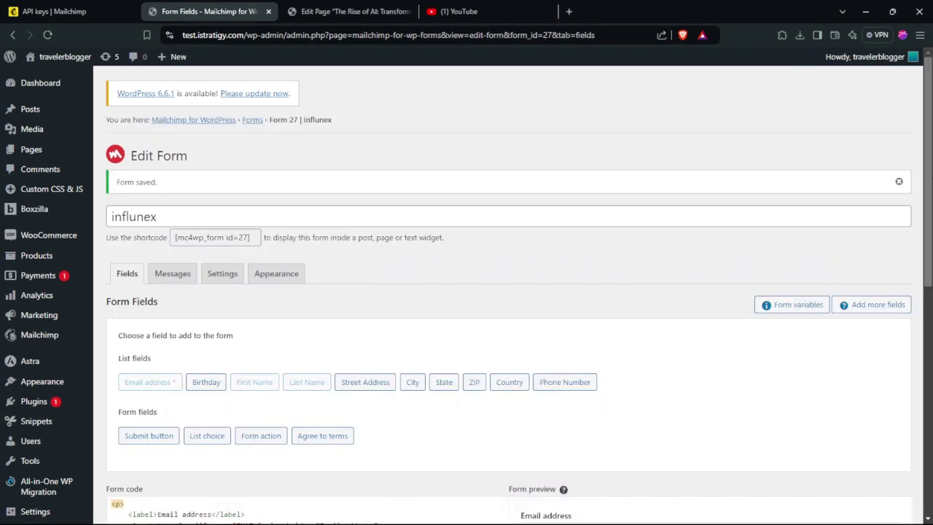
# Delete all existing form code from the influnex form's fields
pyautogui.scroll(-5, 511, 292)
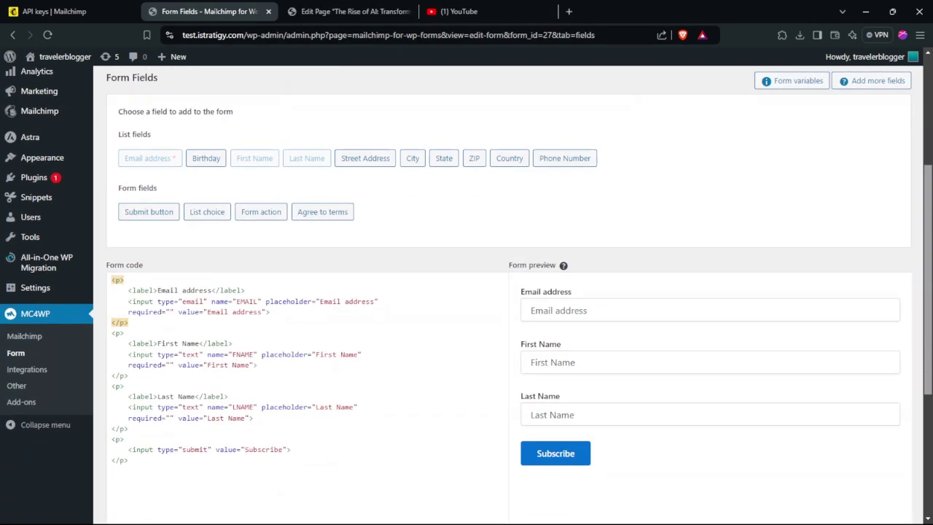
pyautogui.scroll(2, 510, 292)
pyautogui.scroll(-1, 430, 371)
pyautogui.scroll(2, 430, 371)
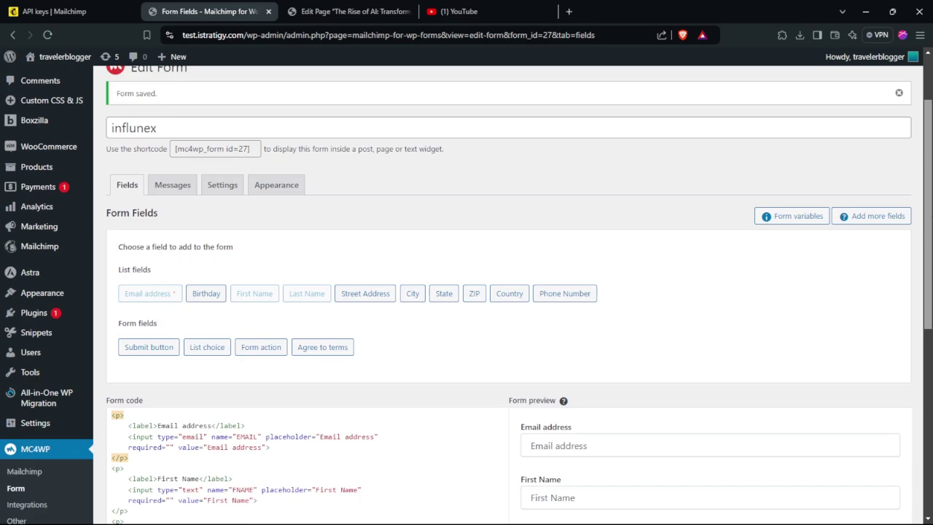
pyautogui.scroll(-2, 430, 371)
pyautogui.click(350, 374)
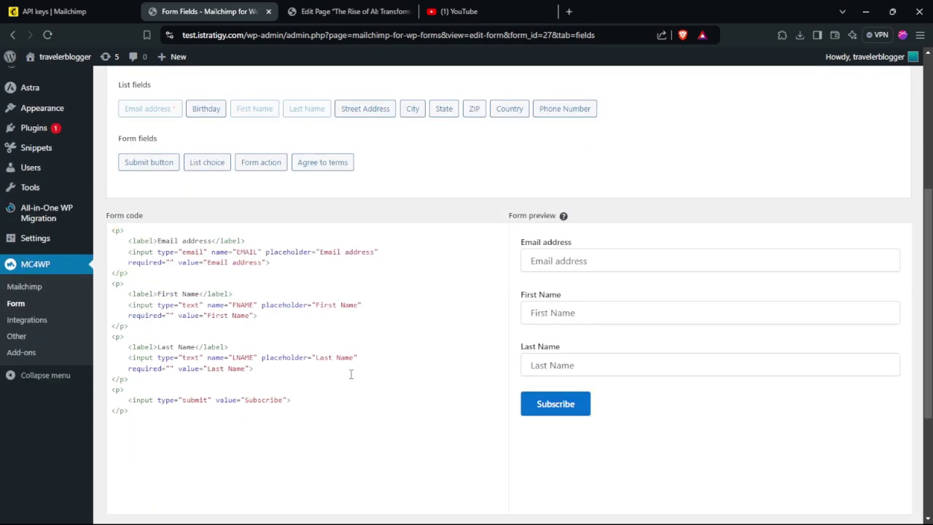
pyautogui.hotkey('ctrl', 'a')
pyautogui.press('Delete')
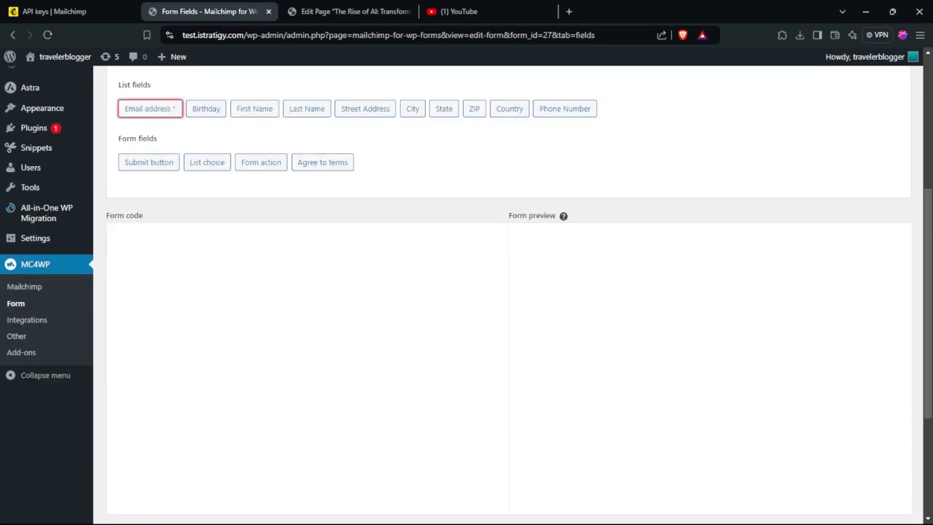
pyautogui.scroll(1, 351, 374)
pyautogui.scroll(1, 418, 359)
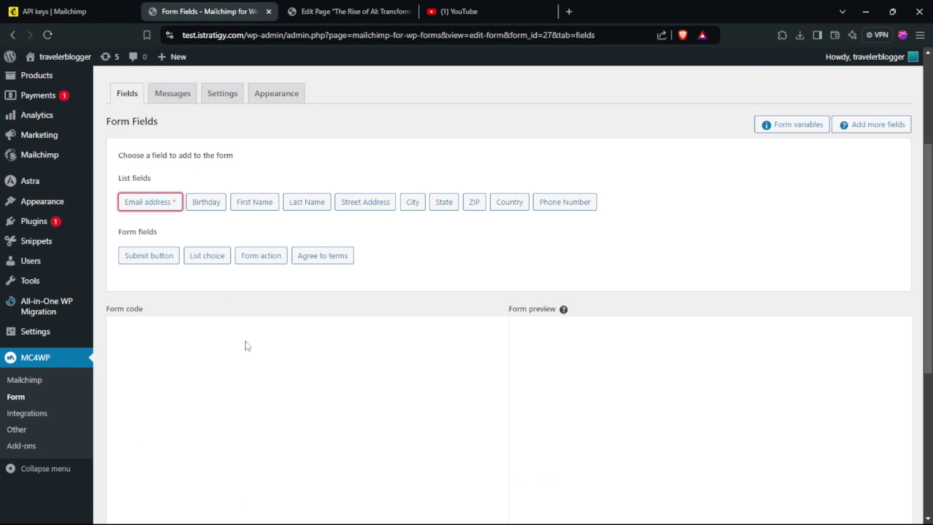
pyautogui.scroll(2, 928, 255)
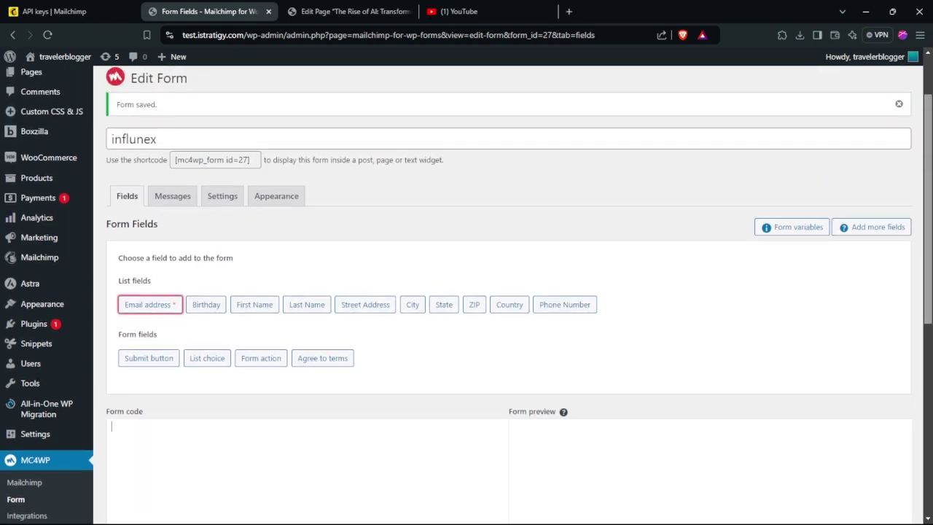
# Start adding the Email address list field to the form and set its placeholder to "Email address"
pyautogui.scroll(-2, 466, 293)
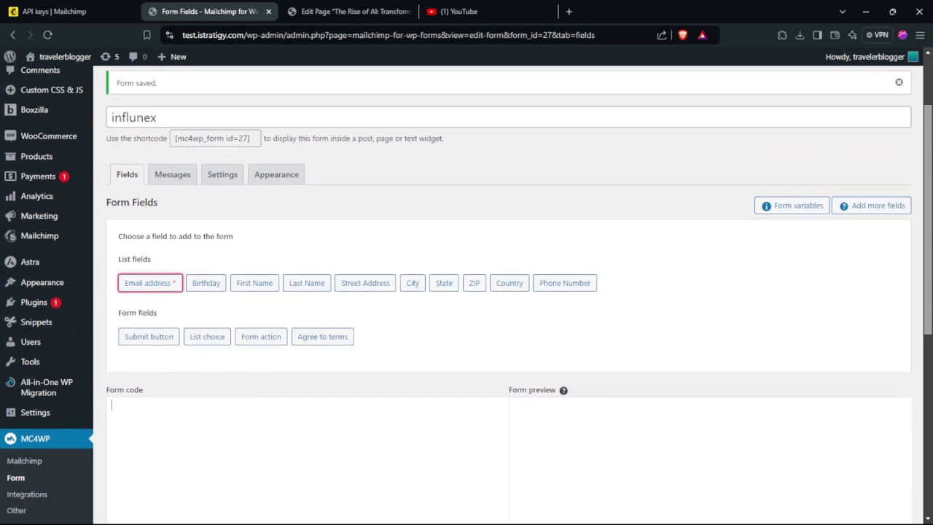
pyautogui.scroll(2, 467, 293)
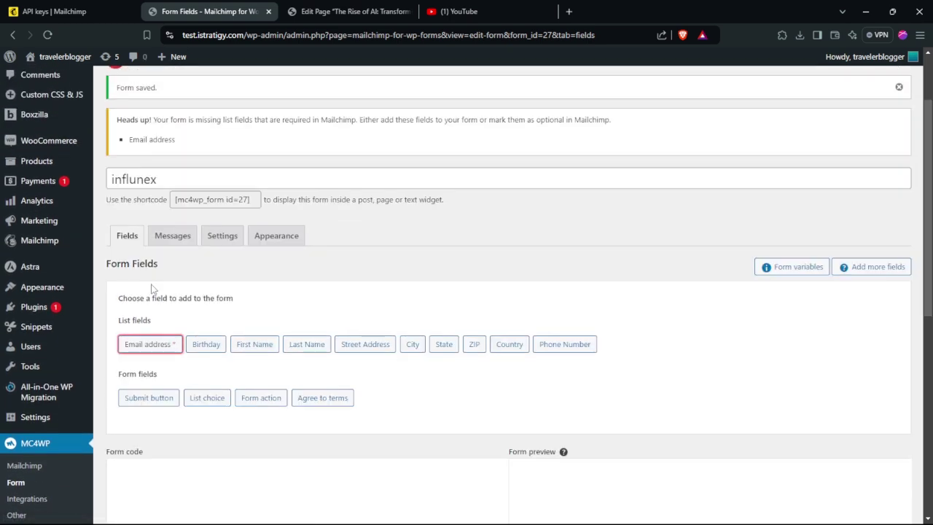
pyautogui.click(134, 350)
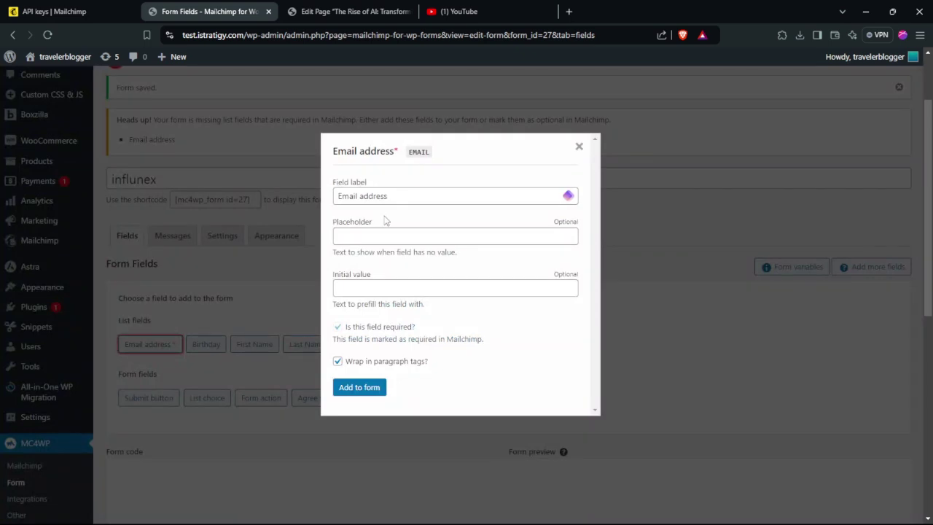
pyautogui.tripleClick(372, 197)
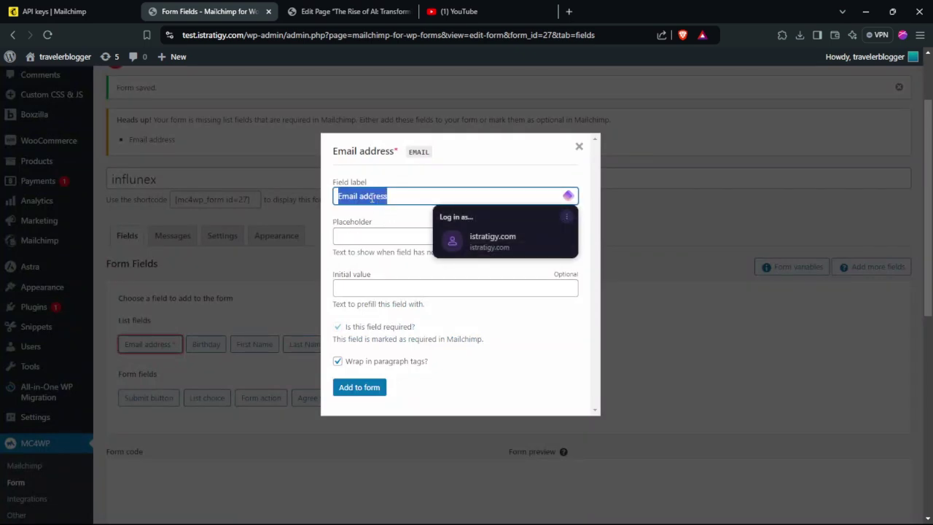
pyautogui.click(378, 237)
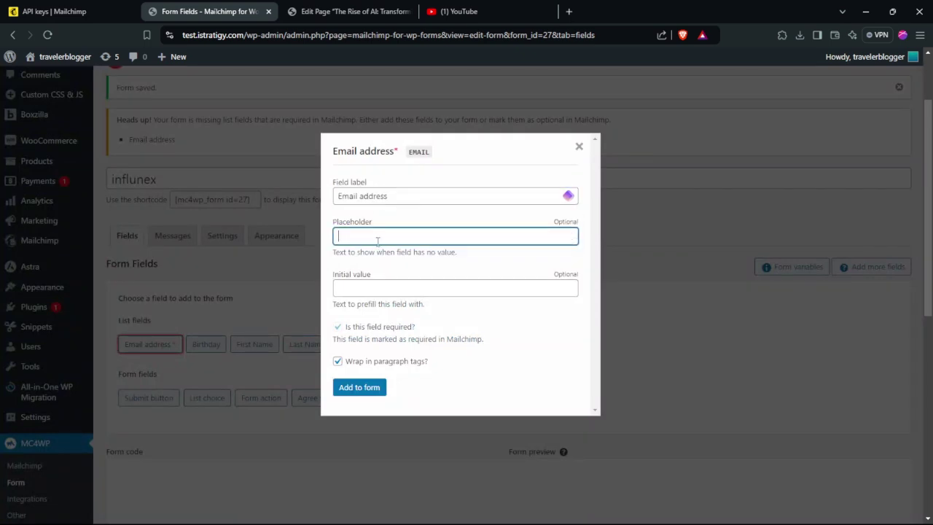
pyautogui.click(353, 203)
pyautogui.tripleClick(352, 203)
pyautogui.click(357, 237)
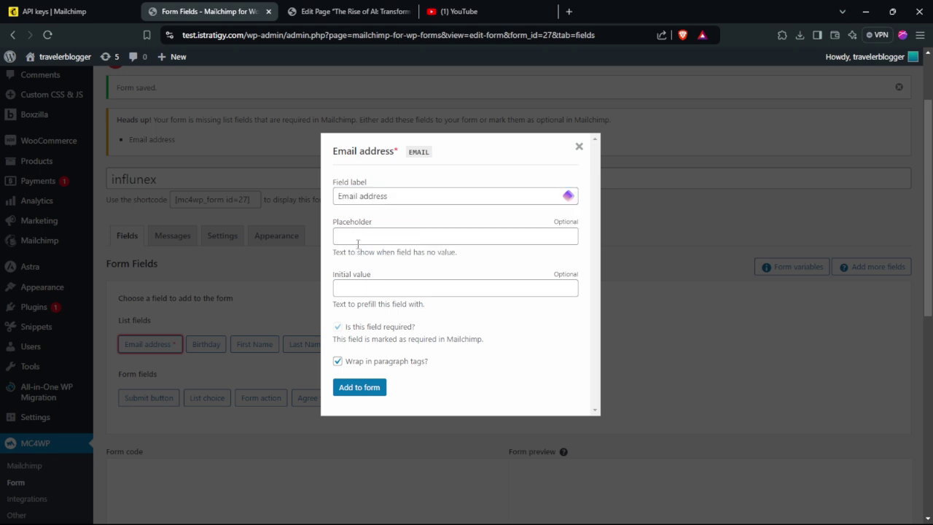
pyautogui.click(403, 202)
pyautogui.tripleClick(403, 203)
pyautogui.hotkey('ctrl', 'c')
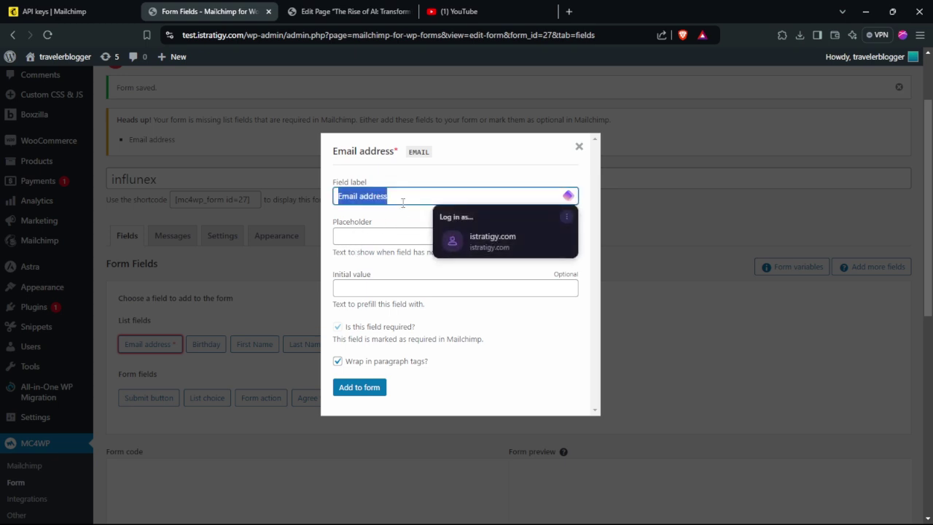
pyautogui.click(386, 244)
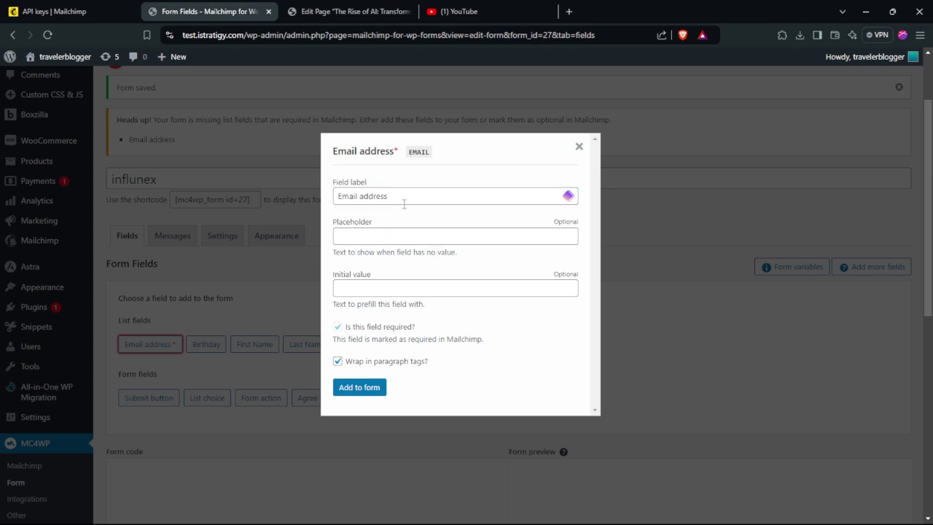
pyautogui.click(356, 235)
pyautogui.hotkey('ctrl', 'v')
# Set the email field's initial value to "Email address" and add the field to the form
pyautogui.click(362, 285)
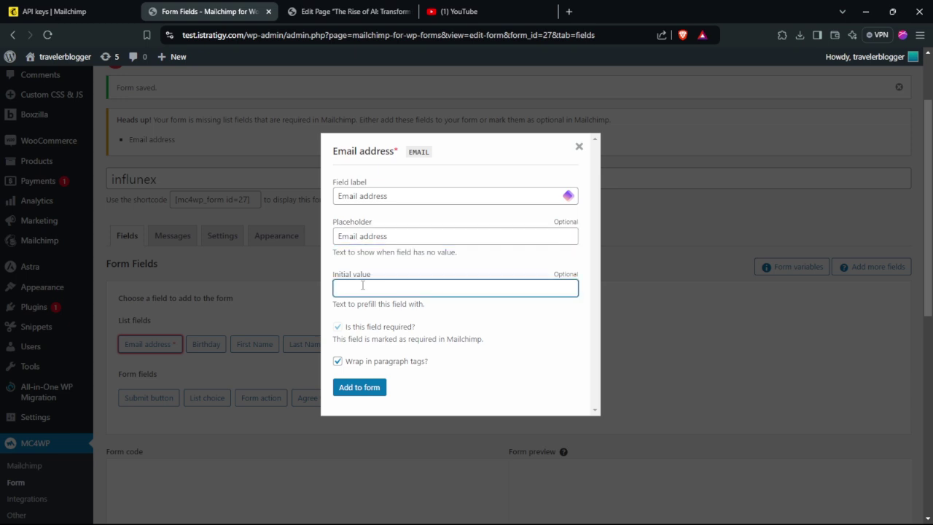
pyautogui.hotkey('ctrl', 'v')
pyautogui.click(346, 396)
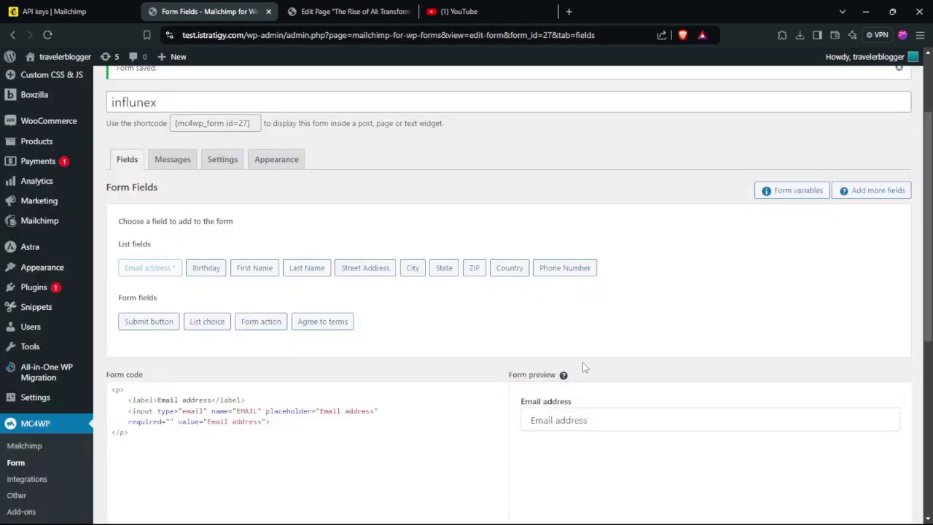
# Add a required First Name field to the form with "First Name" as both placeholder and initial value
pyautogui.moveTo(927, 219); pyautogui.dragTo(927, 279)
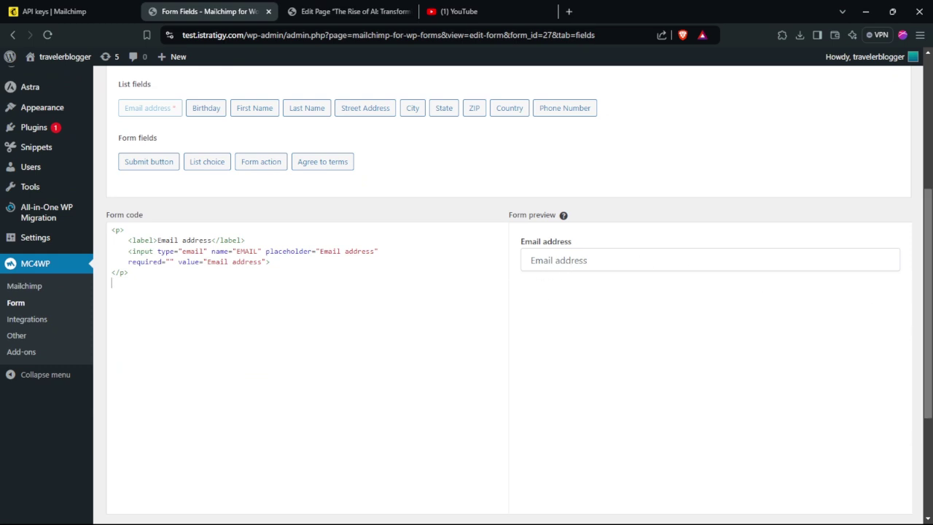
pyautogui.moveTo(928, 306); pyautogui.dragTo(927, 283)
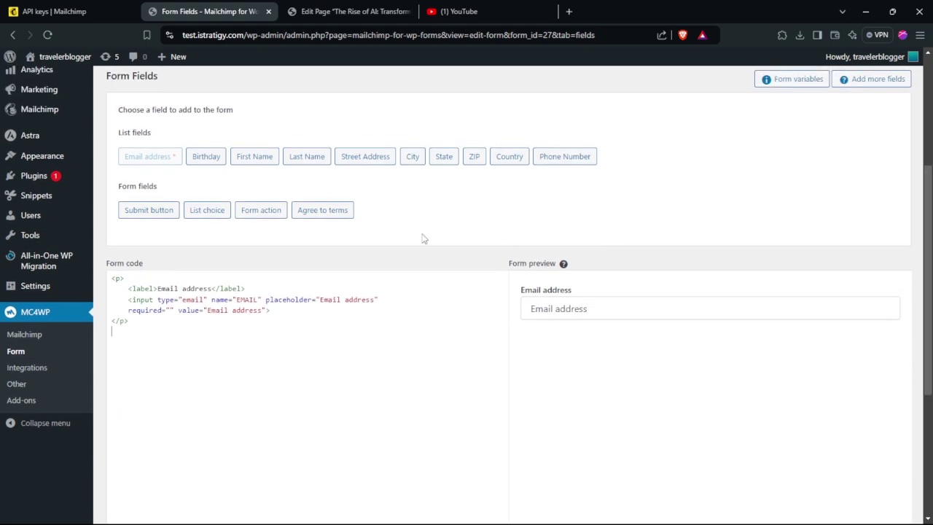
pyautogui.click(252, 157)
pyautogui.tripleClick(341, 205)
pyautogui.hotkey('ctrl', 'c')
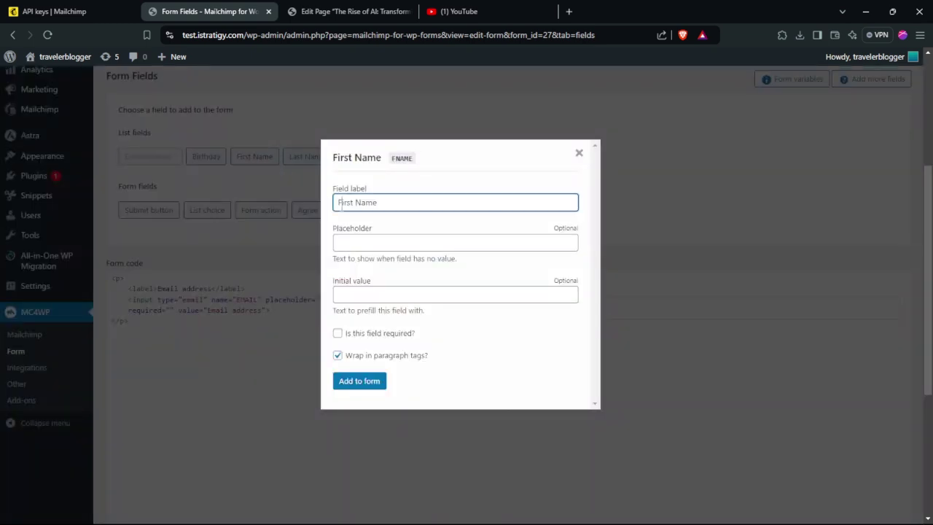
pyautogui.click(366, 241)
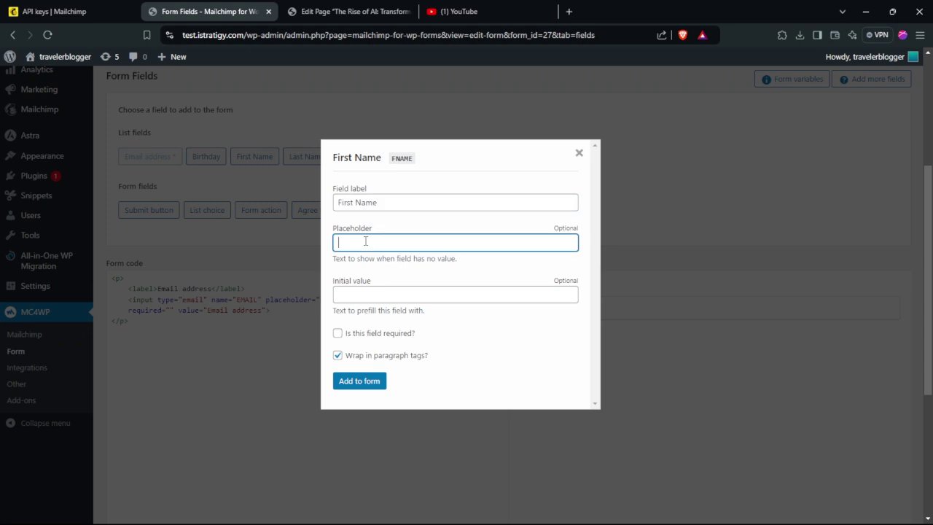
pyautogui.hotkey('ctrl', 'v')
pyautogui.click(356, 291)
pyautogui.hotkey('ctrl', 'v')
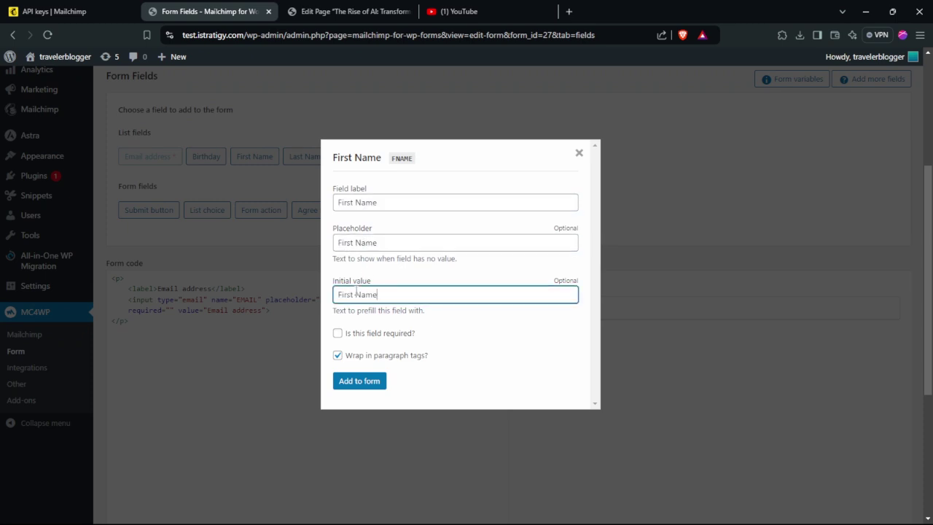
pyautogui.click(337, 334)
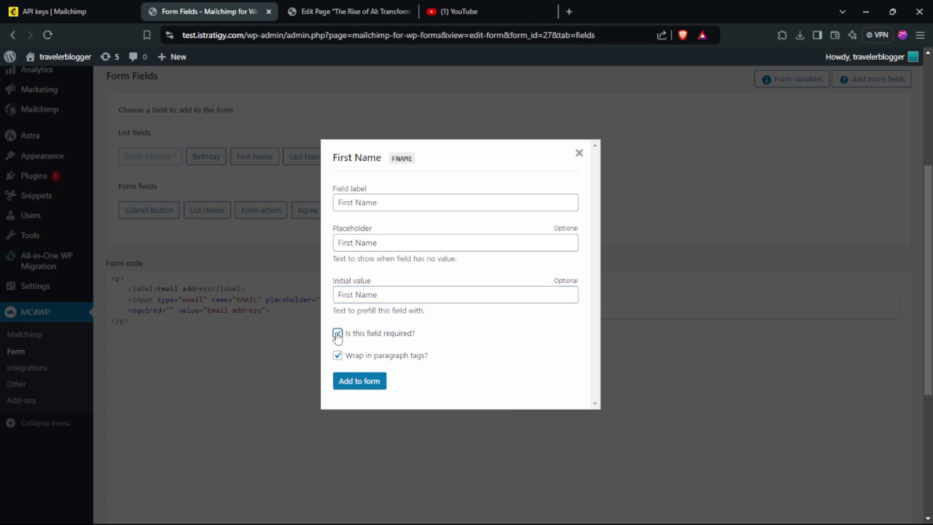
pyautogui.click(359, 381)
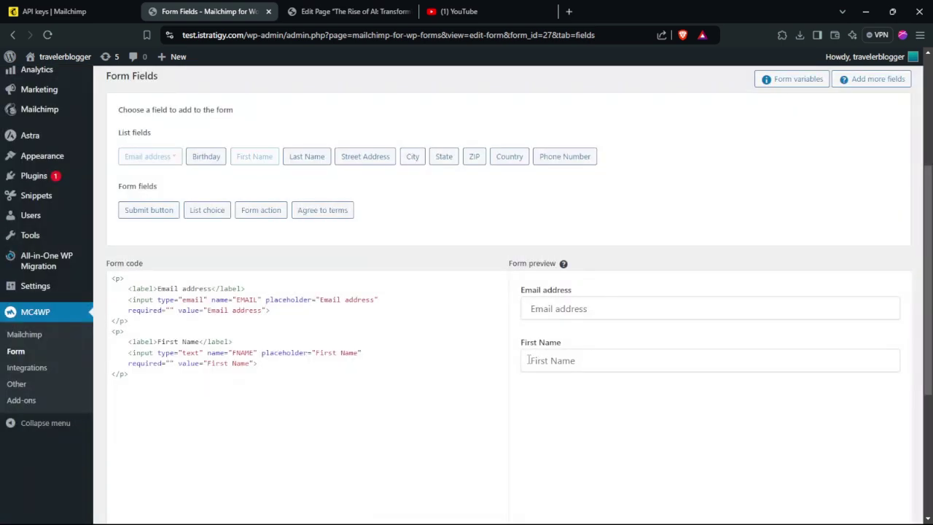
# Add a required Last Name field to the form with "Last Name" as both placeholder and initial value
pyautogui.click(305, 158)
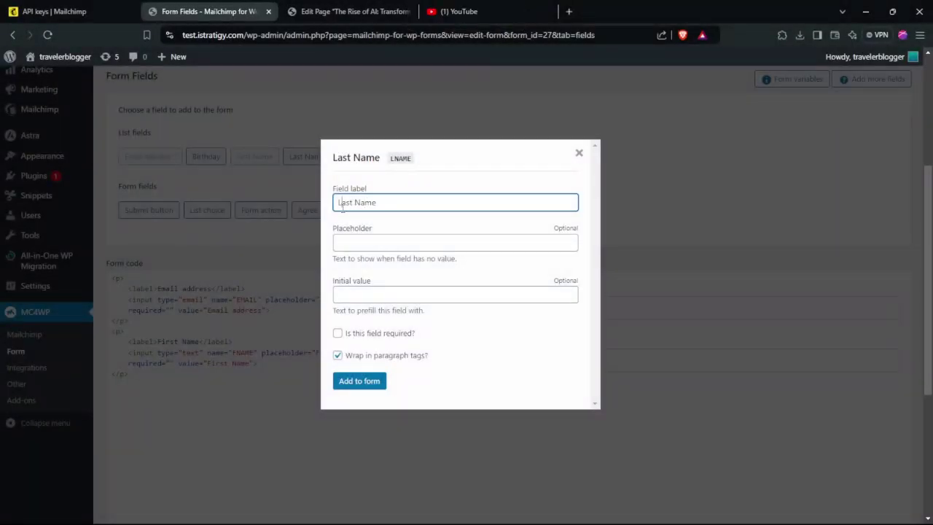
pyautogui.tripleClick(342, 207)
pyautogui.hotkey('ctrl', 'c')
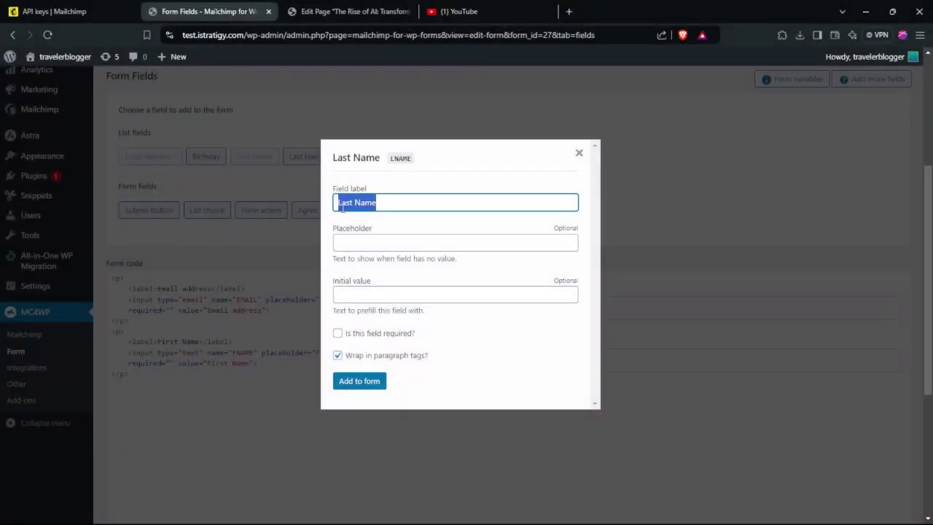
pyautogui.click(372, 244)
pyautogui.hotkey('ctrl', 'v')
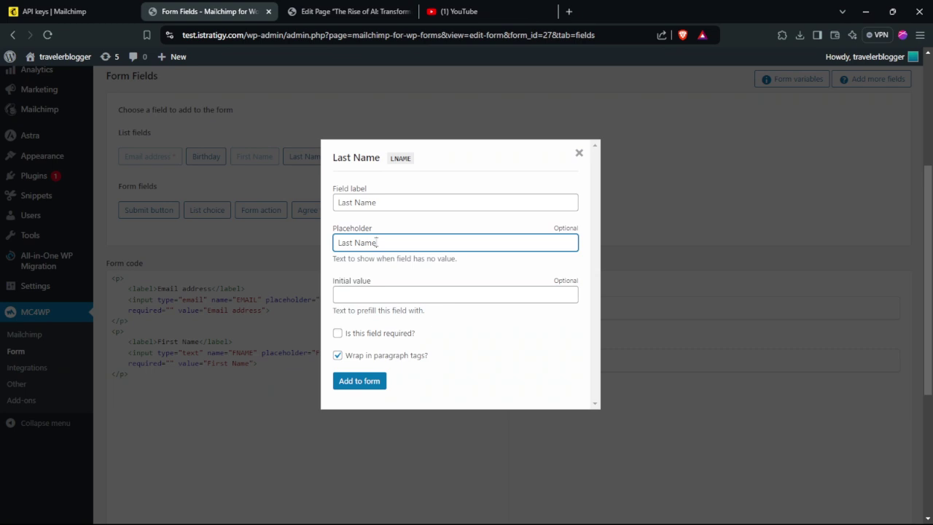
pyautogui.click(363, 291)
pyautogui.hotkey('ctrl', 'v')
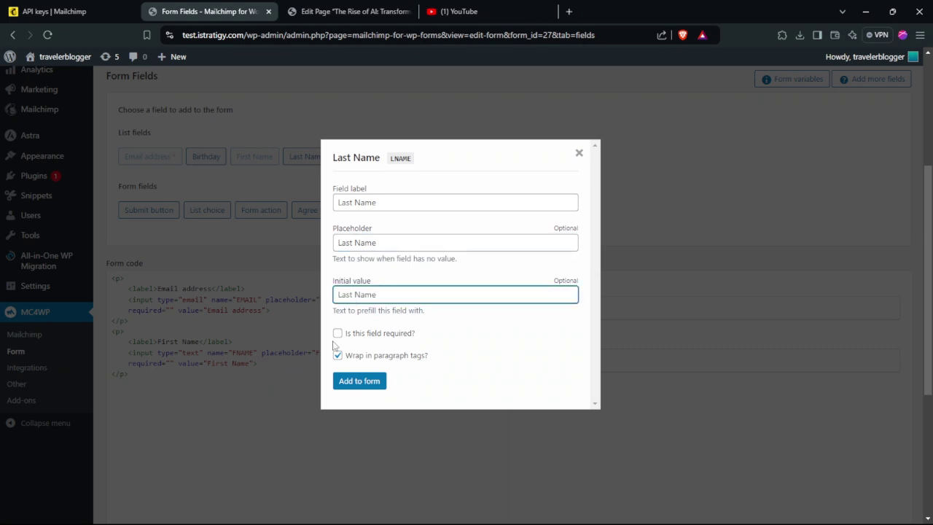
pyautogui.click(338, 333)
pyautogui.click(353, 385)
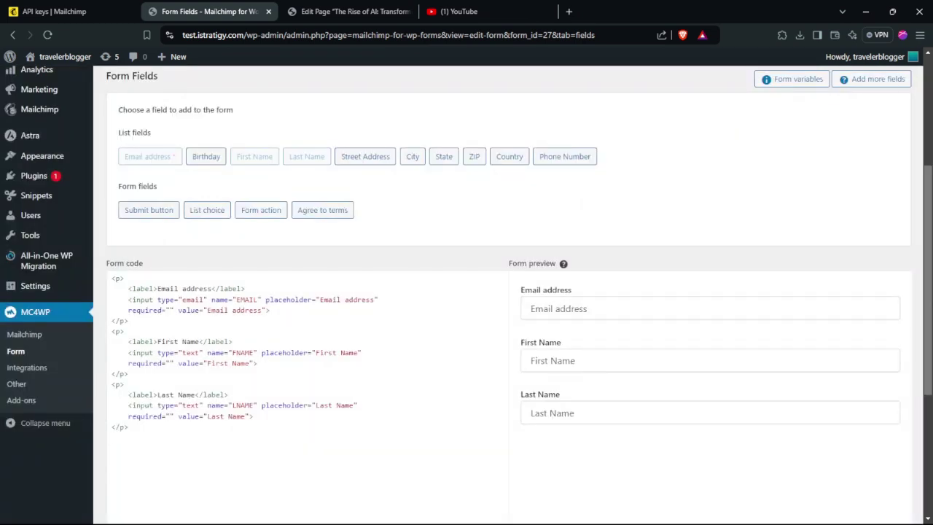
# Add a submit button with the value "Subscribe" to the form, wrapped in paragraph tags
pyautogui.scroll(-3, 610, 209)
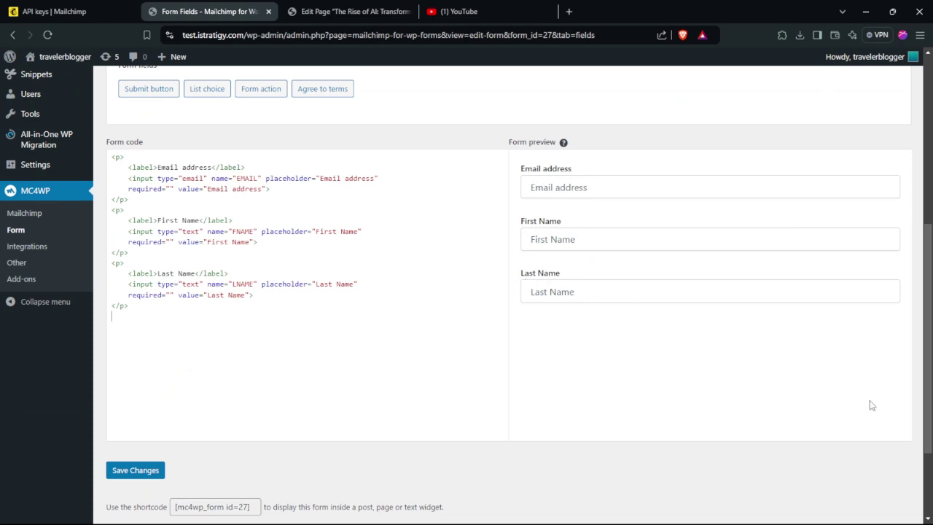
pyautogui.scroll(2, 471, 267)
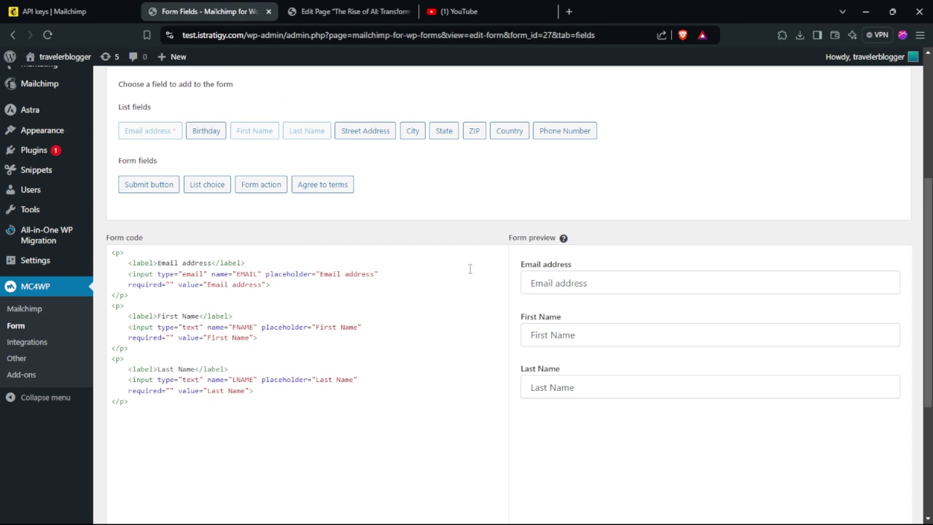
pyautogui.scroll(-1, 746, 330)
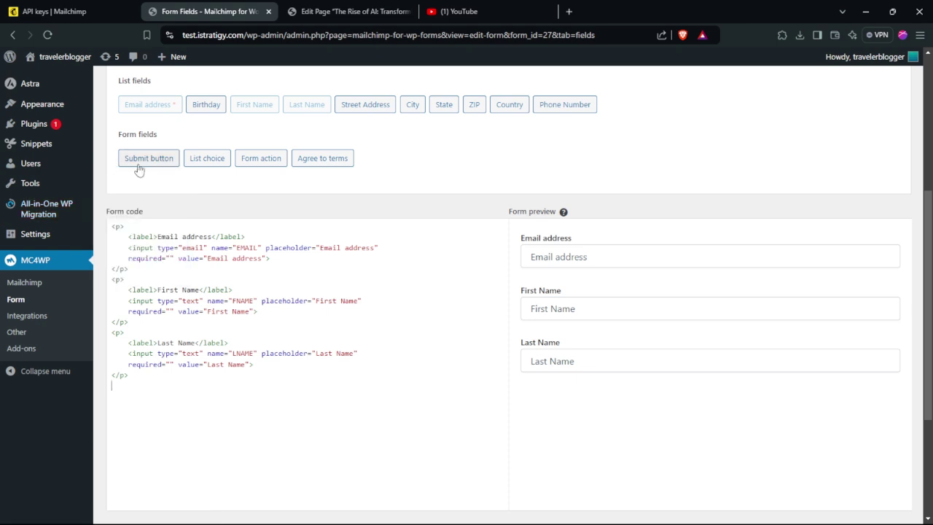
pyautogui.click(139, 160)
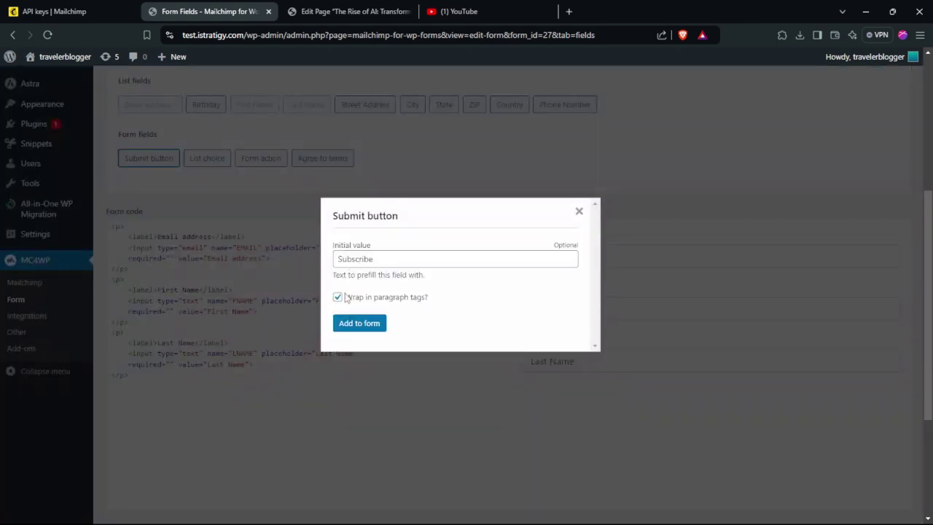
pyautogui.click(347, 323)
pyautogui.scroll(-1, 595, 226)
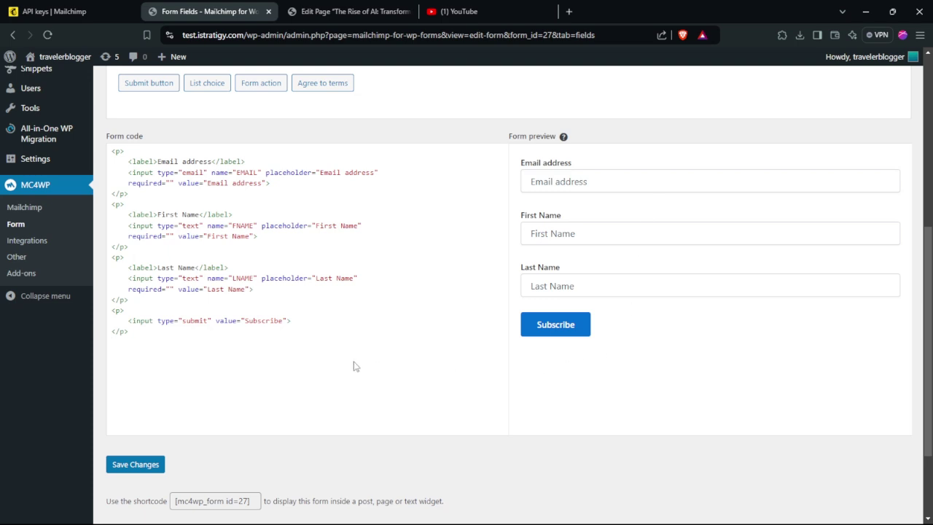
# Save the influnex form and copy its shortcode [mc4wp_form id=27]
pyautogui.click(125, 468)
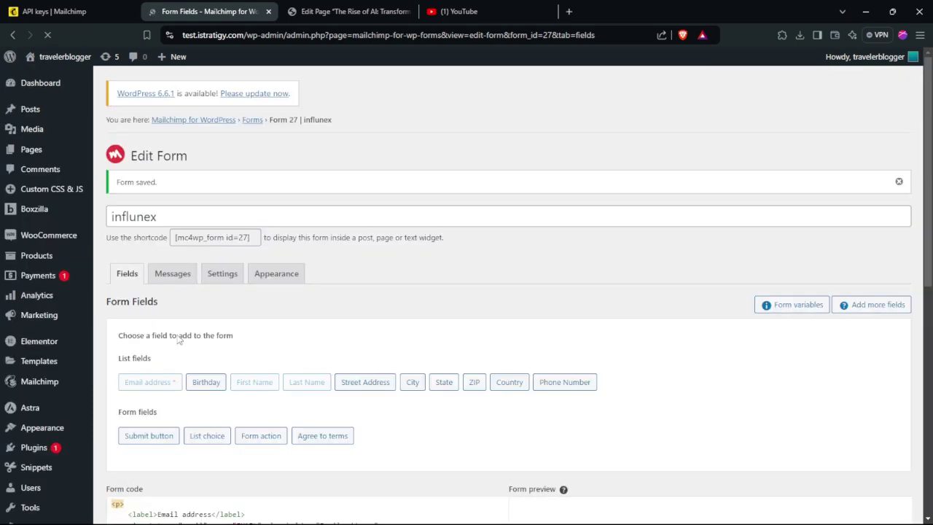
pyautogui.click(191, 241)
pyautogui.hotkey('ctrl', 'c')
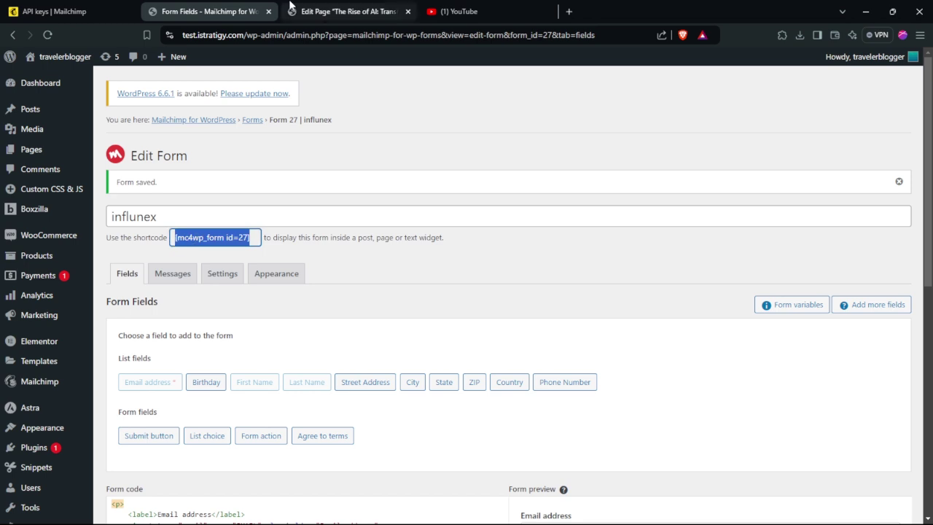
# Open the page "The Rise of AI: Transforming Industries and Our Everyday Lives" in Elementor and display the list of available widgets
pyautogui.click(328, 6)
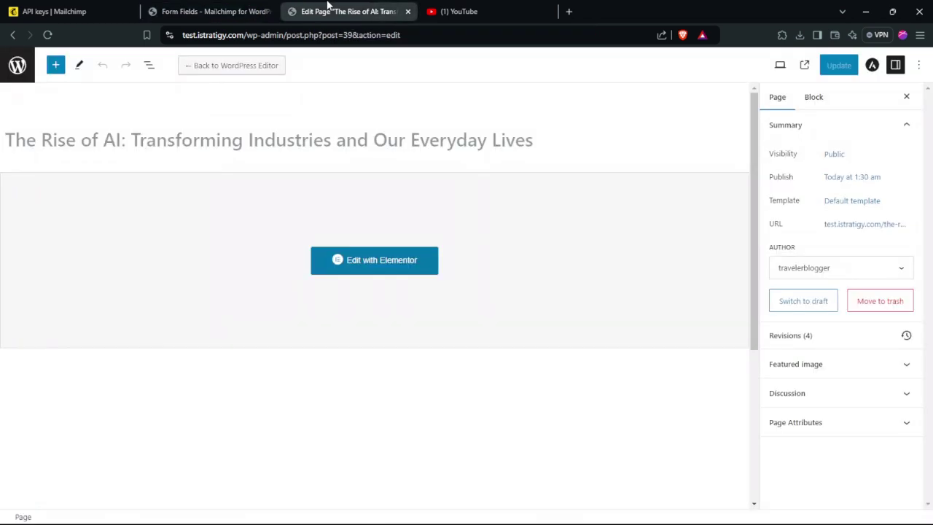
pyautogui.click(85, 136)
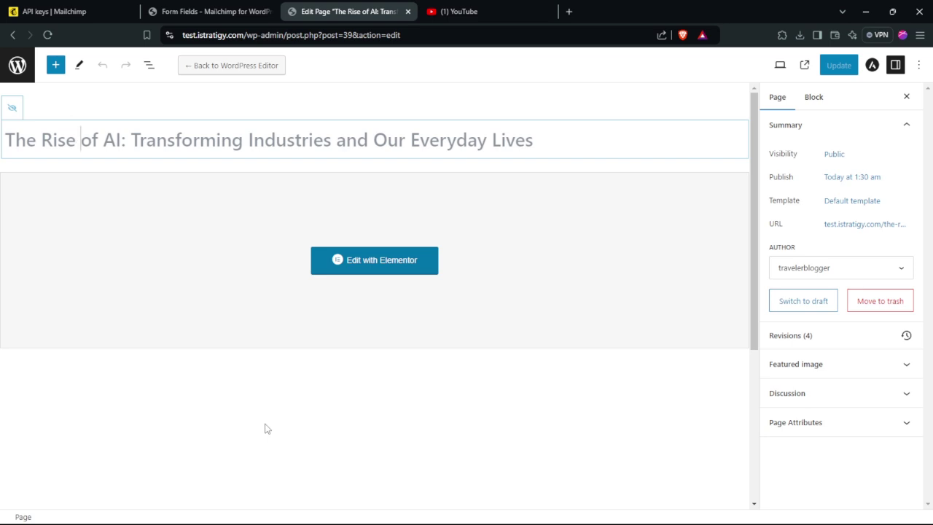
pyautogui.click(332, 268)
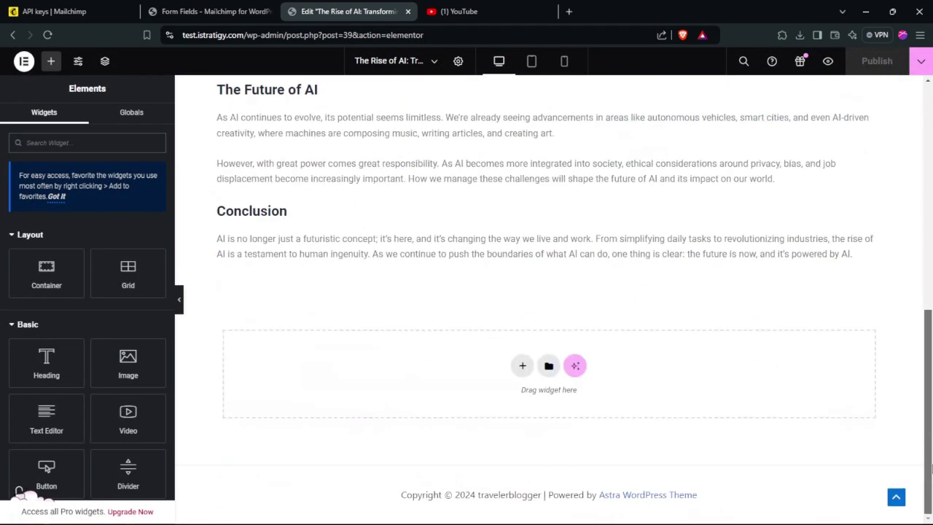
pyautogui.click(823, 284)
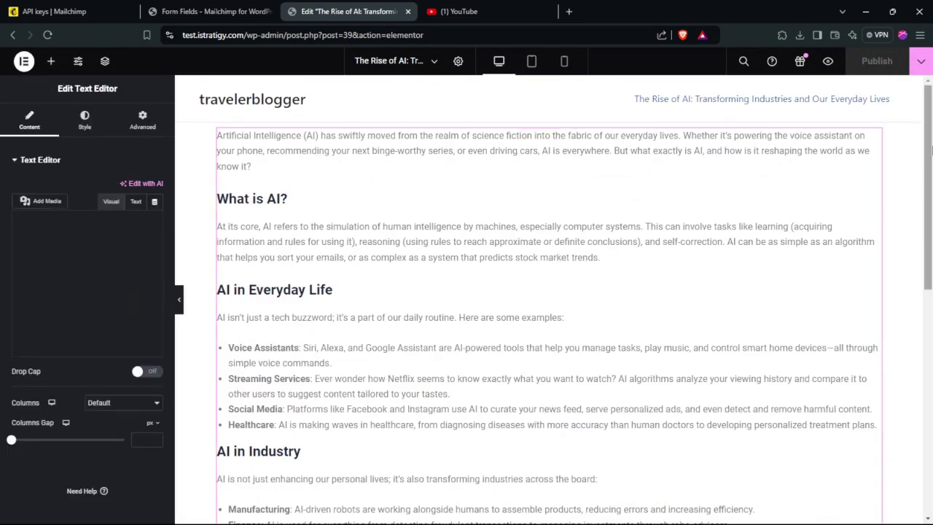
pyautogui.scroll(-3, 929, 298)
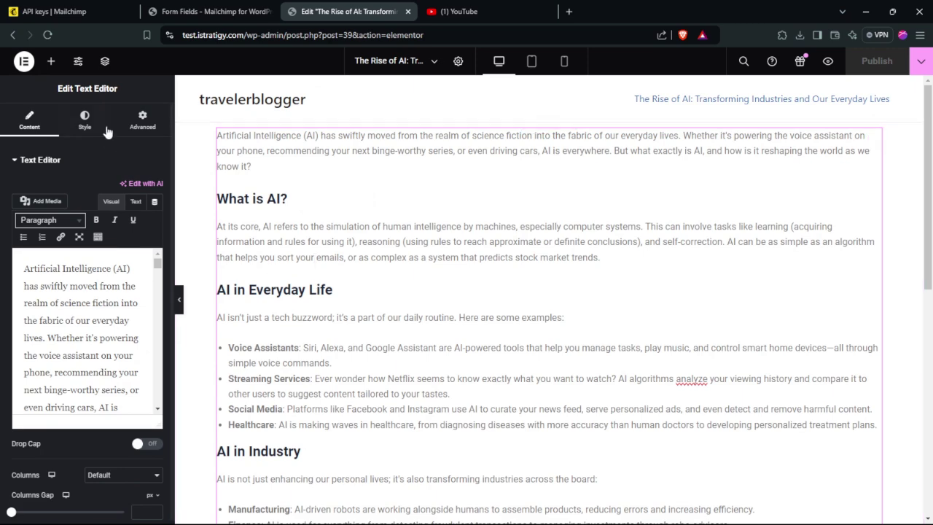
pyautogui.click(52, 63)
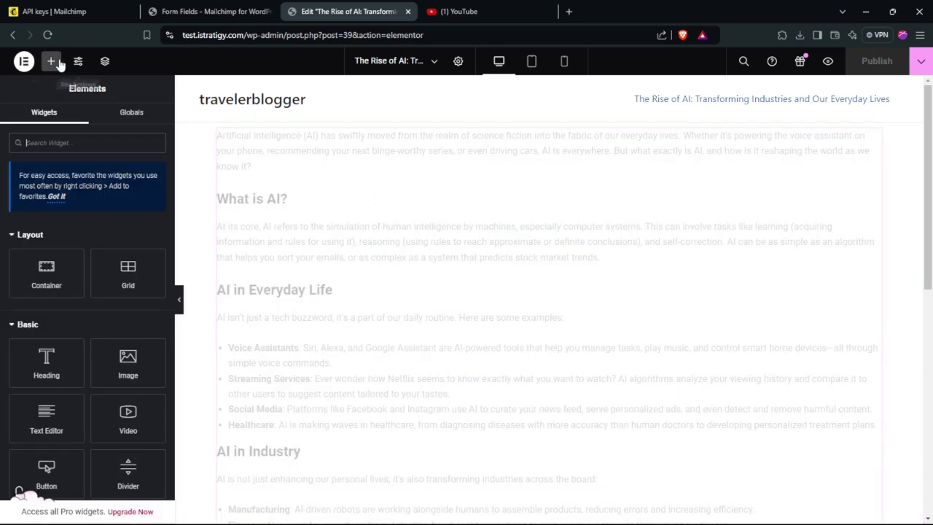
# Insert a Shortcode widget above the article's opening paragraph and fill it with the copied shortcode [mc4wp_form id=27]
pyautogui.click(130, 140)
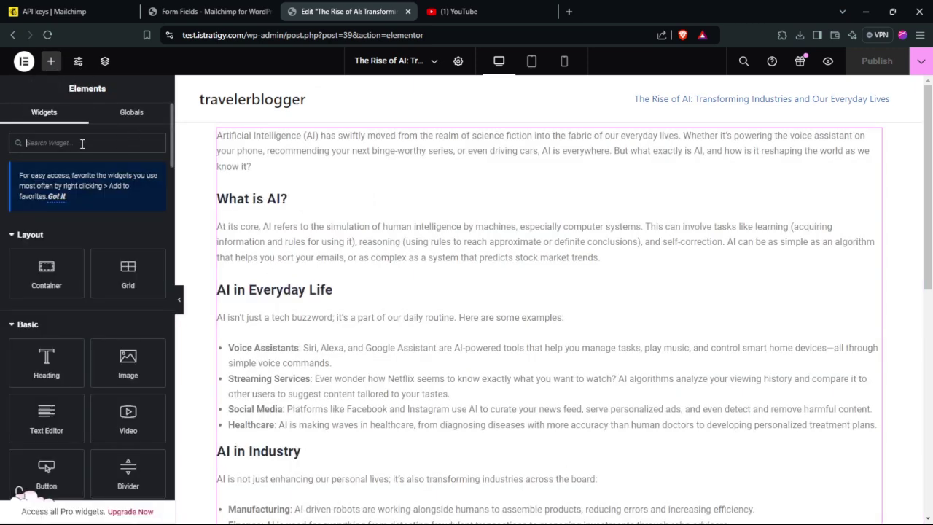
pyautogui.write('short')
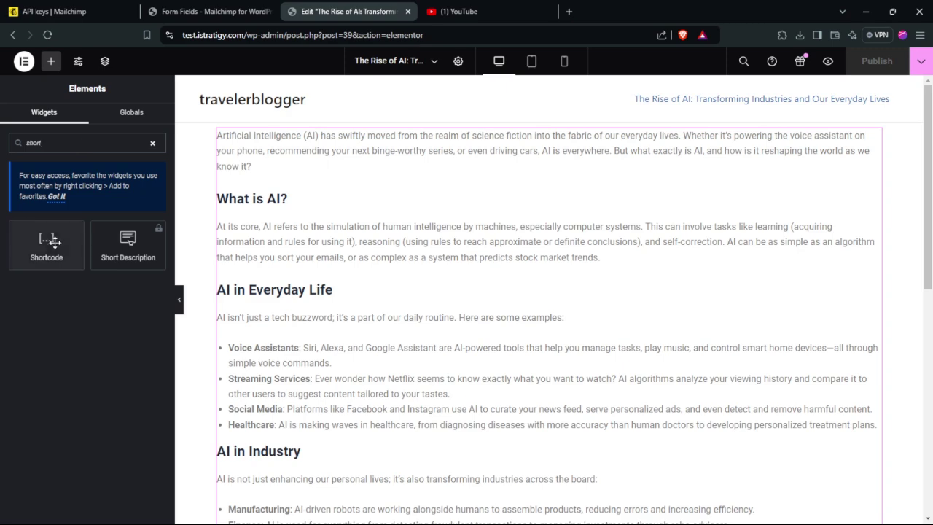
pyautogui.moveTo(55, 242); pyautogui.dragTo(417, 138)
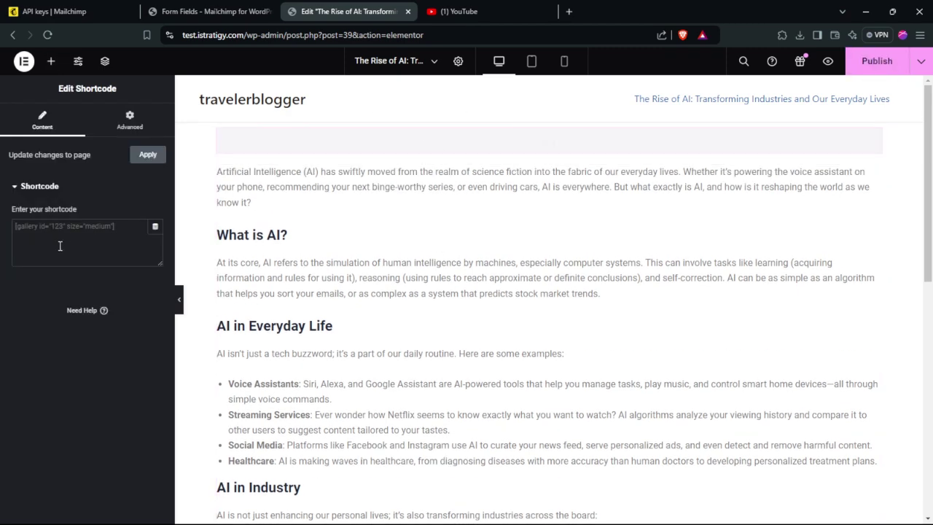
pyautogui.click(60, 245)
pyautogui.hotkey('ctrl', 'v')
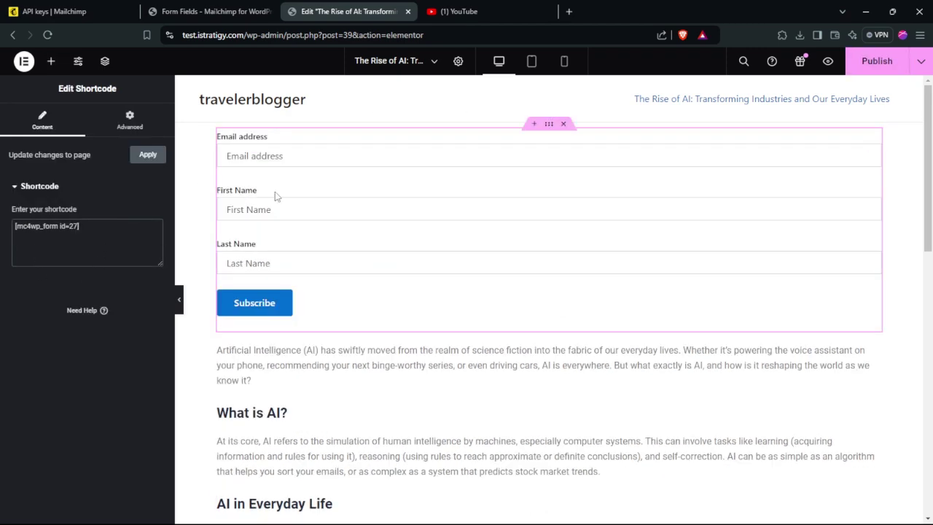
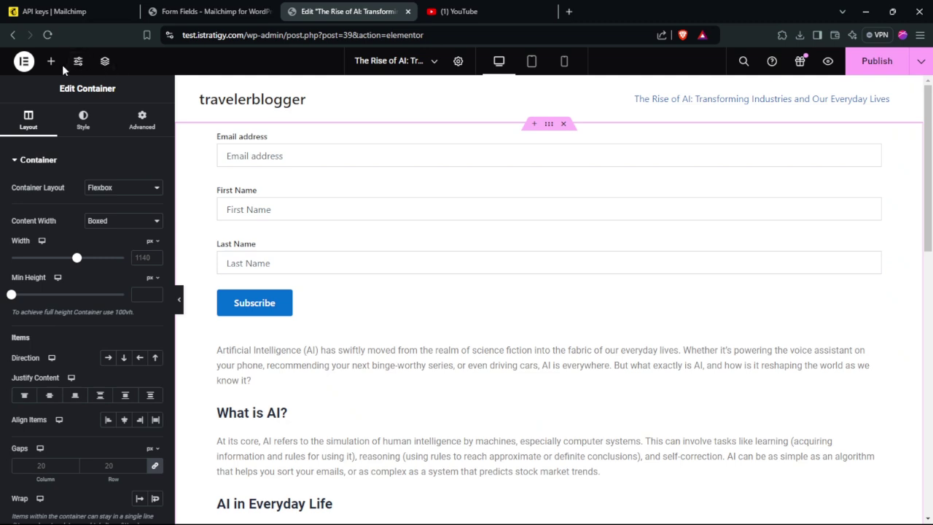
# Cut the shortcode [mc4wp_form id=27] out of the form widget above the article and delete that widget
pyautogui.click(427, 153)
pyautogui.tripleClick(108, 238)
pyautogui.hotkey('ctrl', 'c')
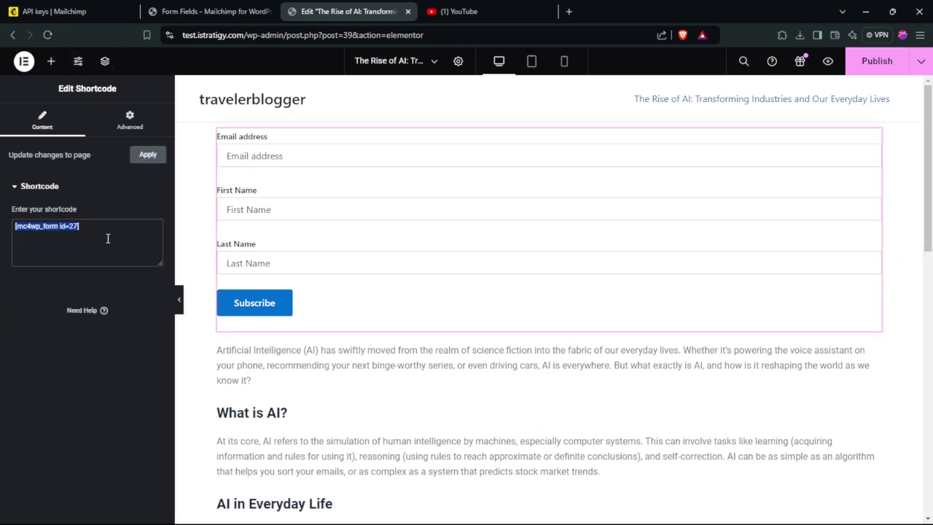
pyautogui.press('BackSpace')
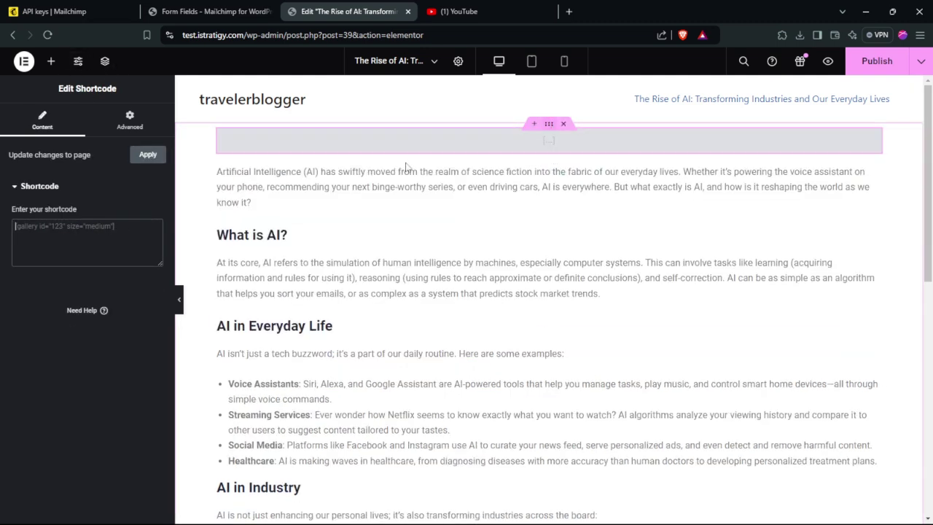
pyautogui.rightClick(275, 130)
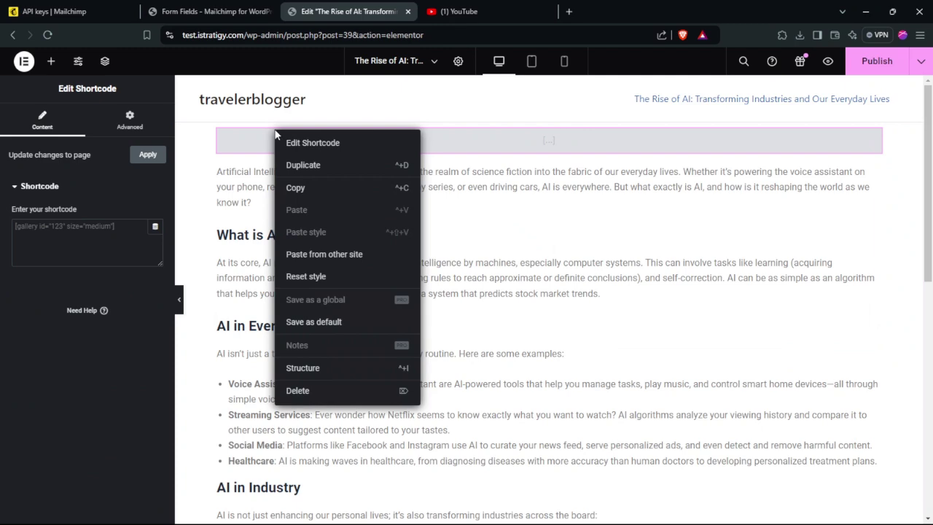
pyautogui.click(304, 390)
# Insert a Shortcode widget directly below the article's Conclusion section and paste [mc4wp_form id=27] into it
pyautogui.scroll(-10, 444, 312)
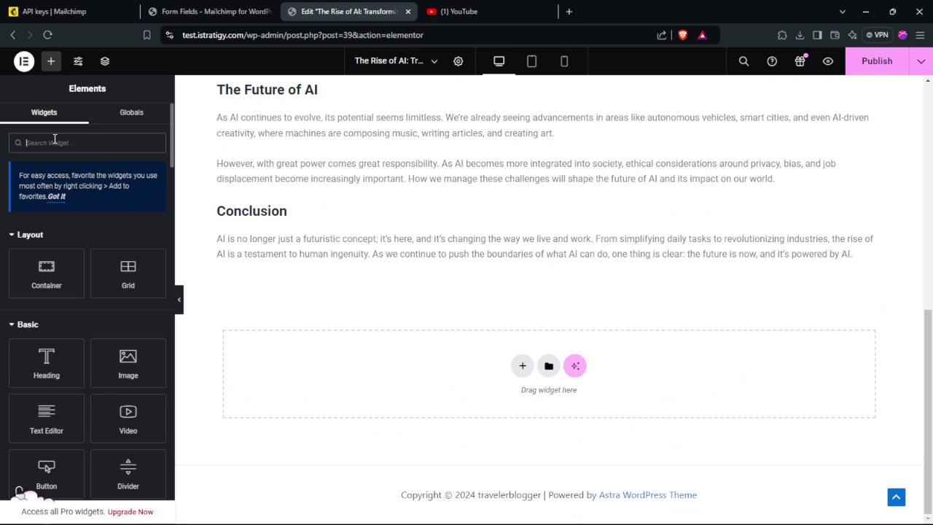
pyautogui.write('sh')
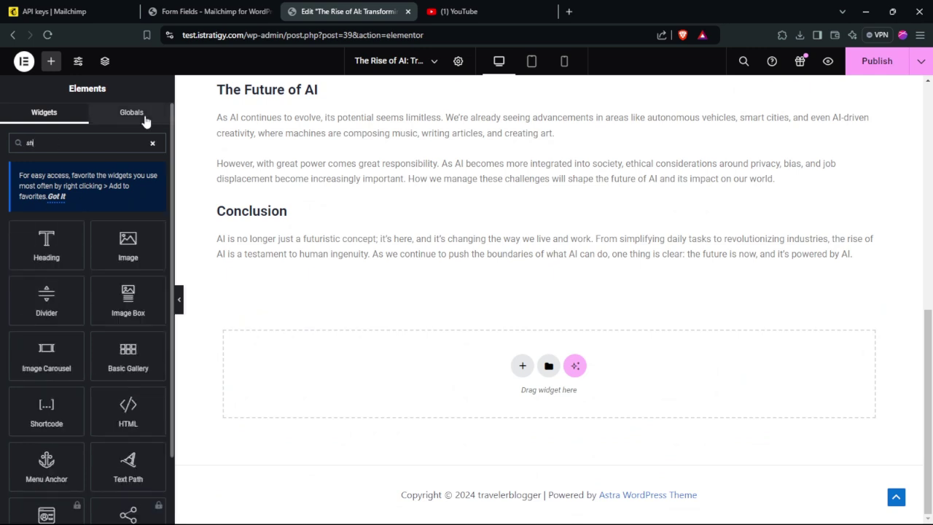
pyautogui.write('o')
pyautogui.press('BackSpace')
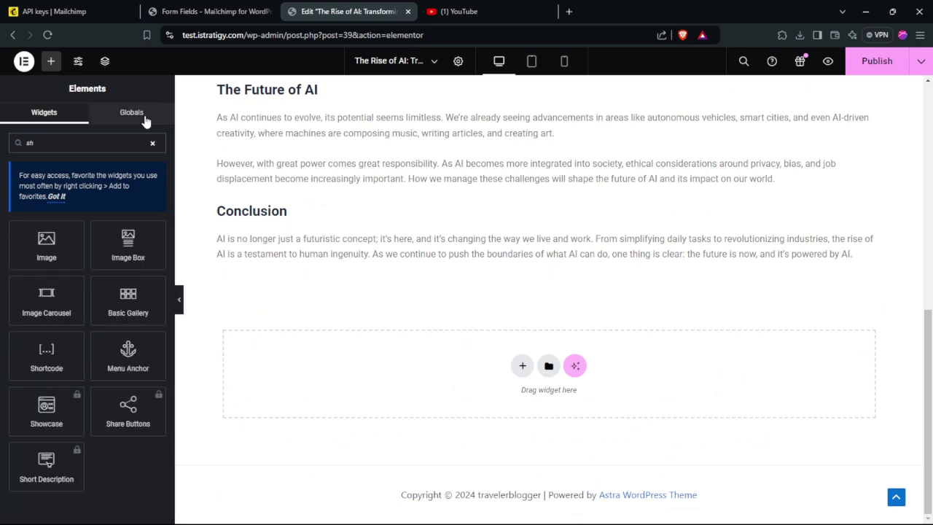
pyautogui.write('or')
pyautogui.moveTo(53, 237); pyautogui.dragTo(395, 267)
pyautogui.click(101, 244)
pyautogui.hotkey('ctrl', 'v')
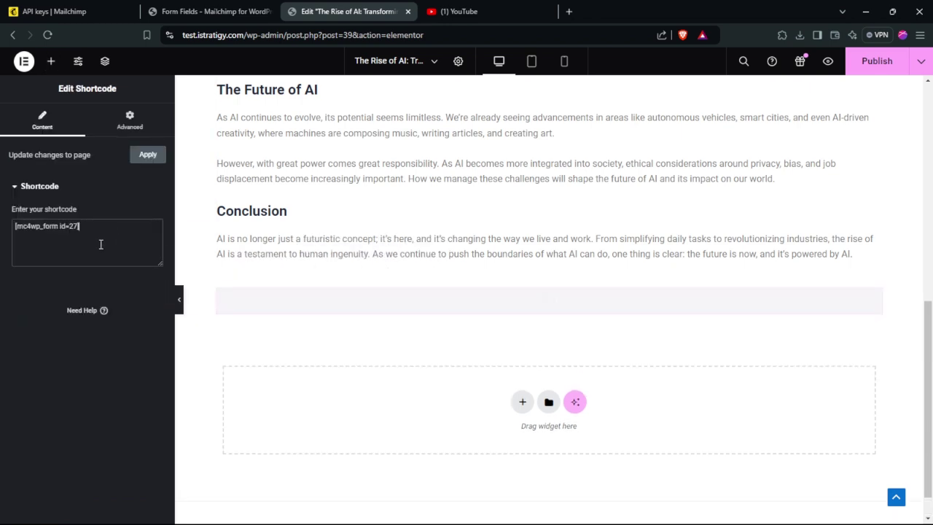
pyautogui.scroll(-2, 384, 145)
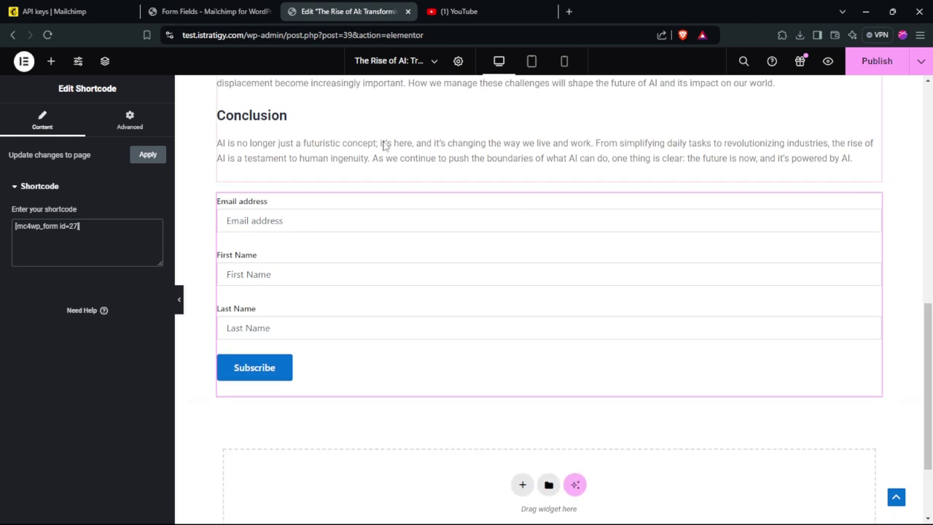
# Add a Text Editor widget above the form: "Don't miss out on exclusive insights, tips, and updates—sign up for our newsletter and be the first to know!"
pyautogui.click(292, 180)
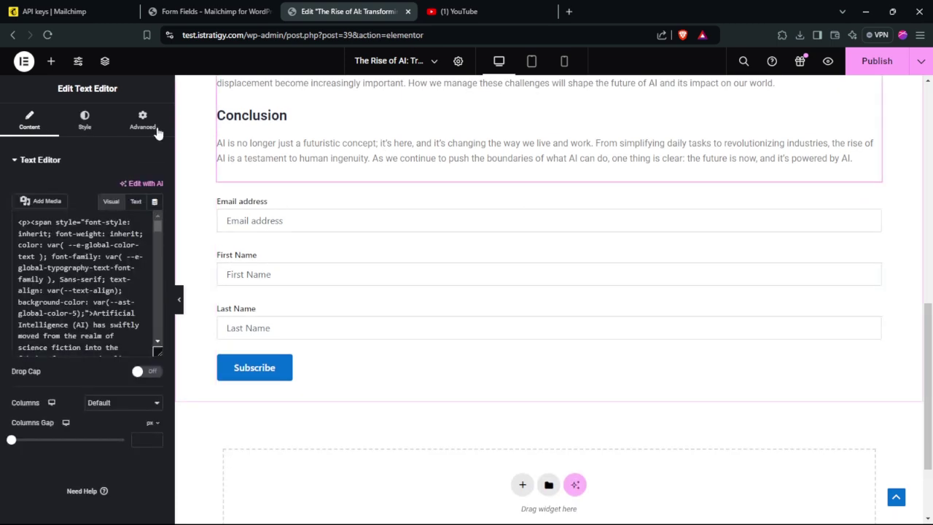
pyautogui.click(50, 62)
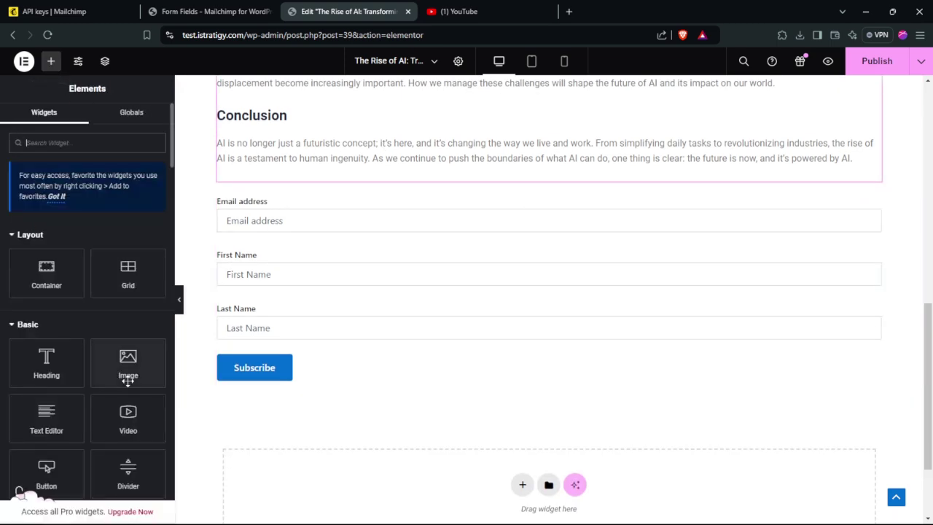
pyautogui.moveTo(50, 431); pyautogui.dragTo(336, 202)
pyautogui.click(123, 262)
pyautogui.hotkey('ctrl', 'a')
pyautogui.write("Don't miss out on exclusive insights, tips, and updates—sign up for our newsletter and be the first to know!")
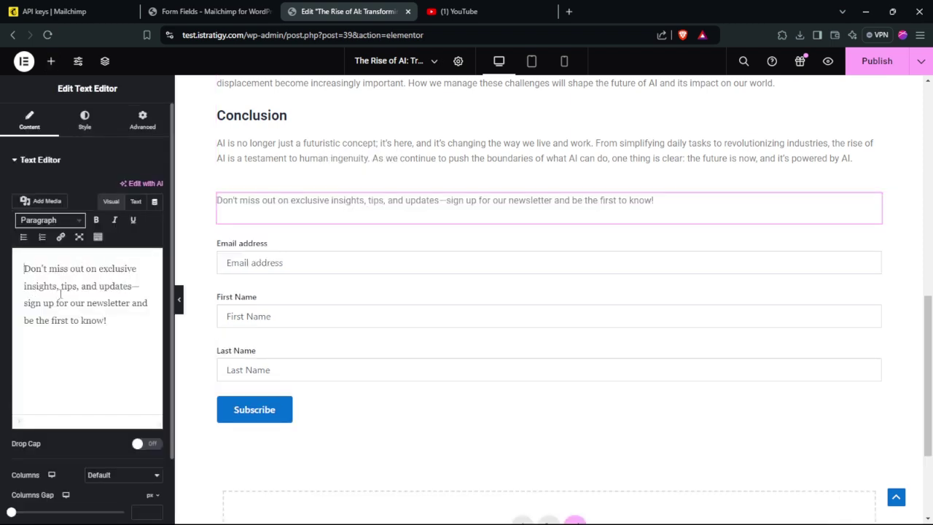
# Format the whole newsletter sign-up sentence as Heading 4, trying Heading 2 first
pyautogui.hotkey('ctrl', 'a')
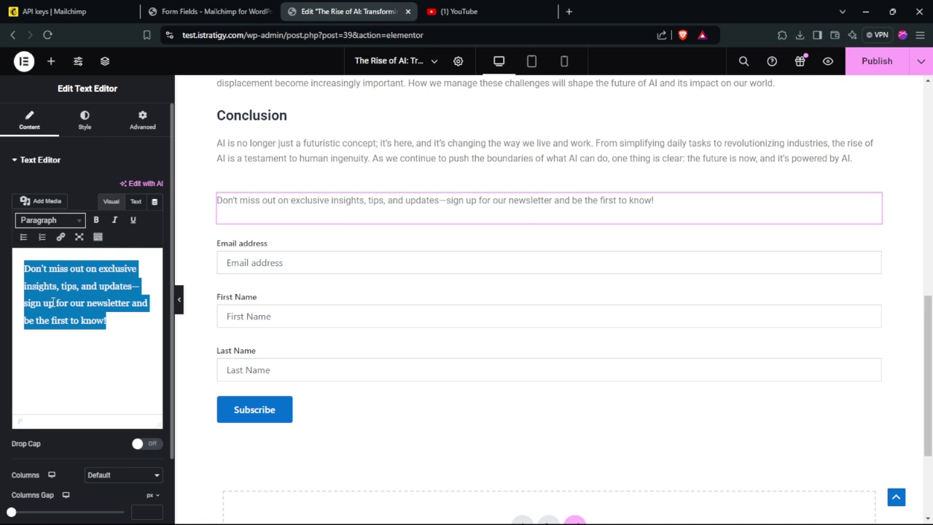
pyautogui.click(48, 222)
pyautogui.click(66, 286)
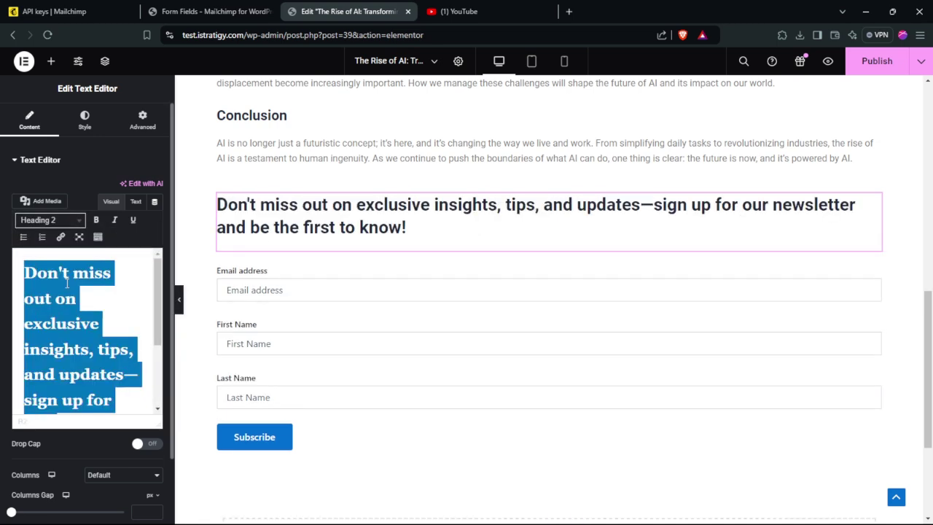
pyautogui.click(67, 221)
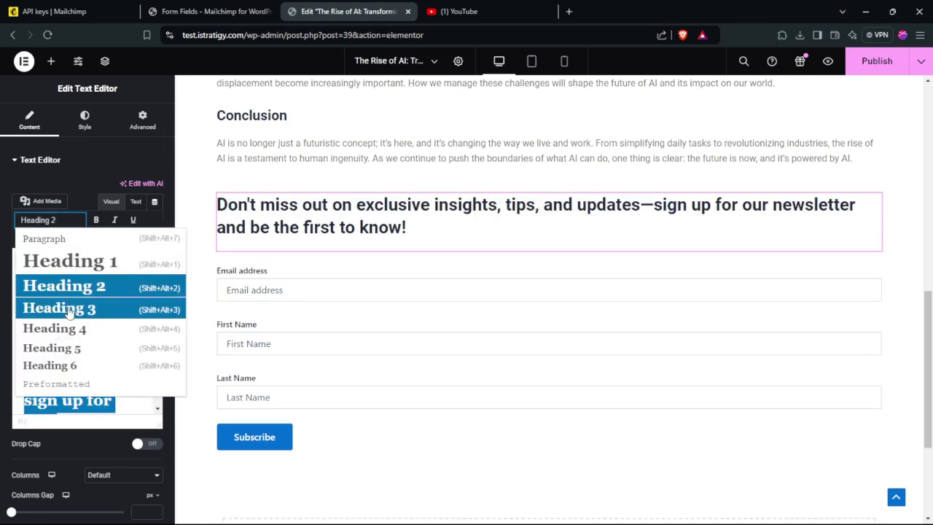
pyautogui.click(72, 333)
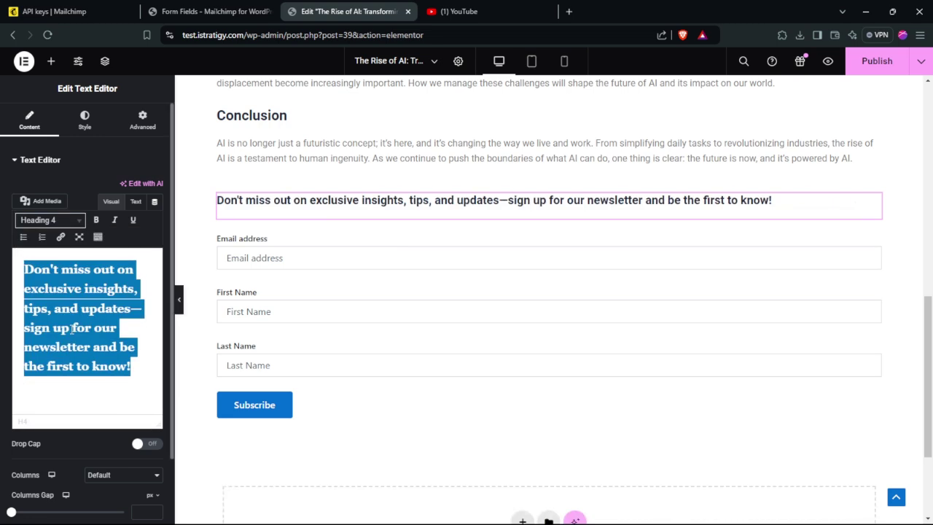
# Insert a solid divider between the article and the newsletter sign-up heading, keeping its width at 100%
pyautogui.click(366, 172)
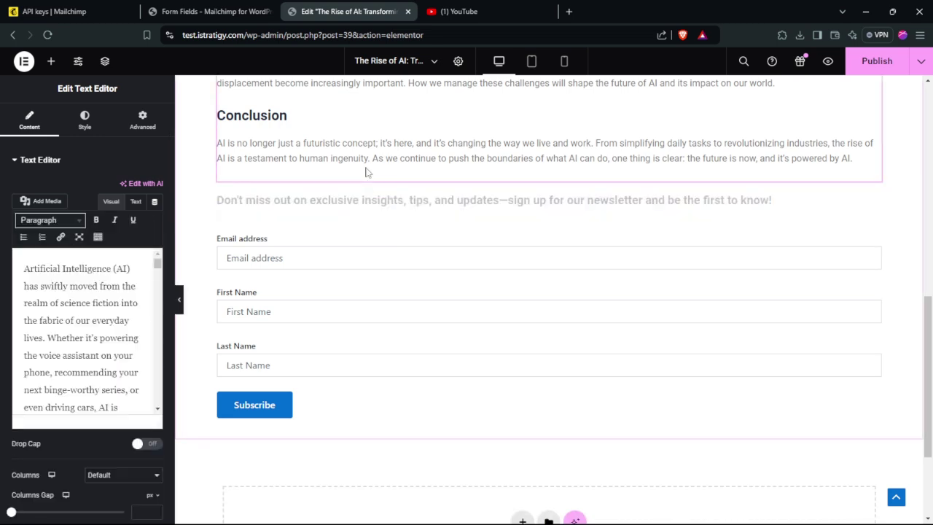
pyautogui.click(51, 62)
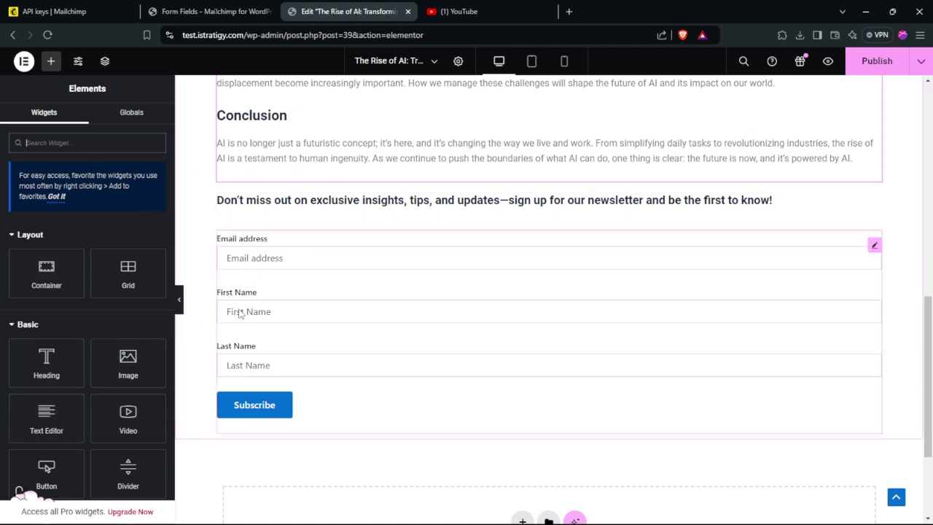
pyautogui.moveTo(128, 472); pyautogui.dragTo(322, 205)
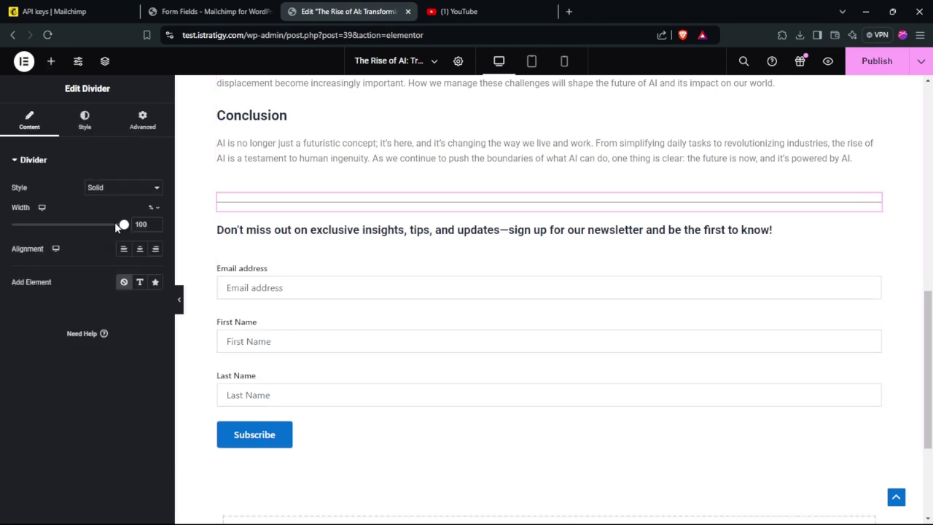
pyautogui.moveTo(123, 224); pyautogui.dragTo(167, 238)
# Preview the page without the editing controls and check the divider, heading and sign-up form below the article
pyautogui.click(179, 299)
pyautogui.scroll(1, 931, 400)
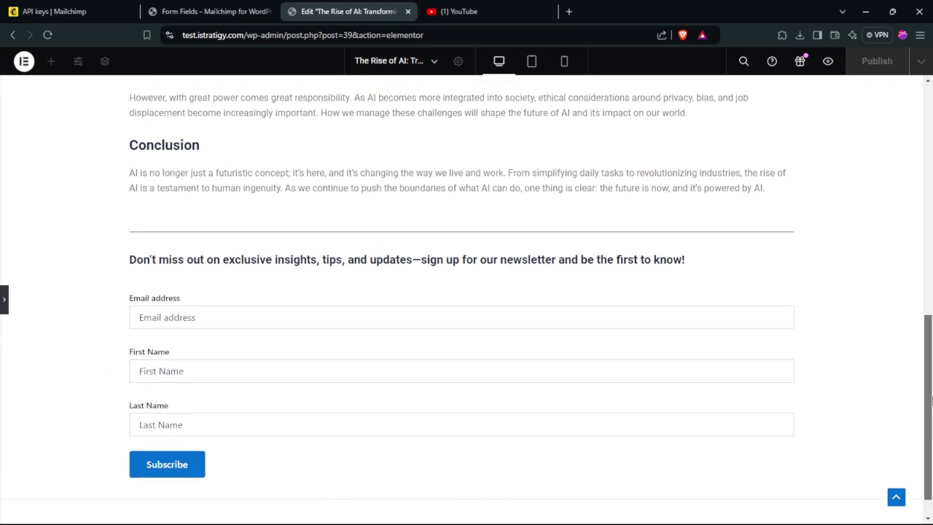
pyautogui.scroll(-1, 931, 399)
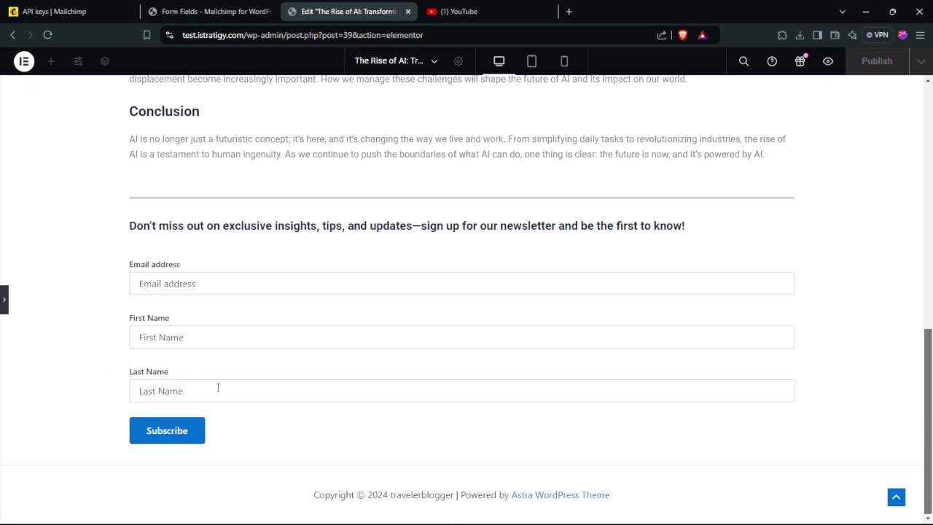